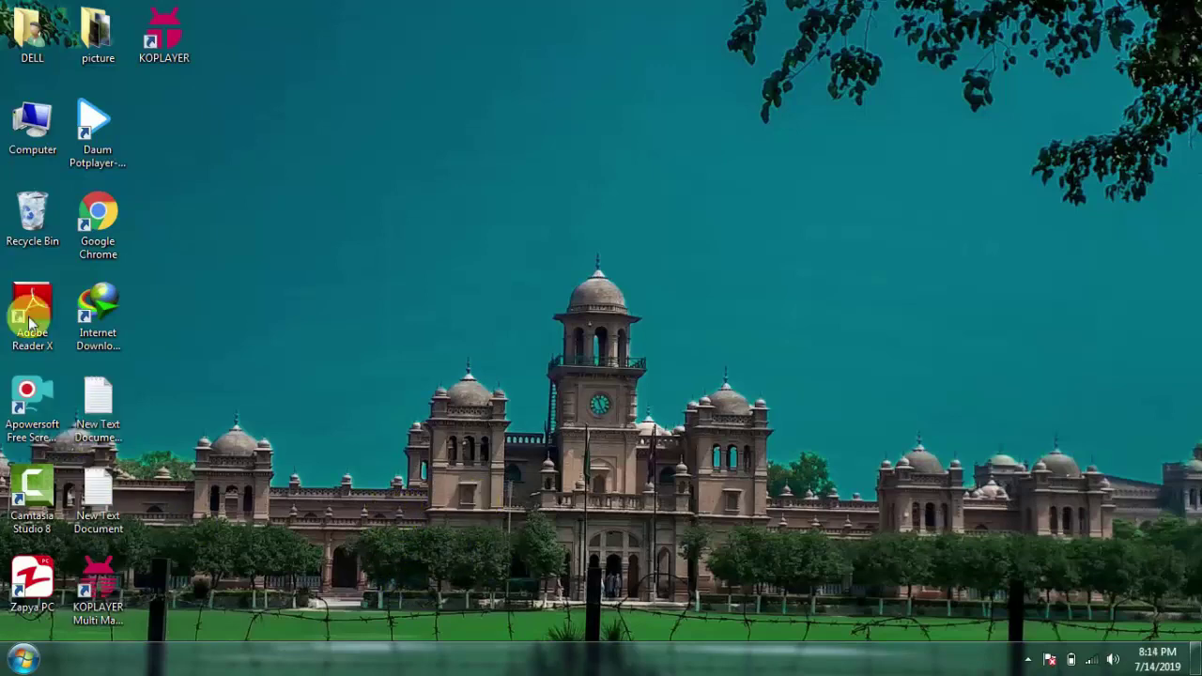
- Create a desktop shortcut to the xampp-control application in the xampp folder on Local Disk (C:), and close the folder window
{"action": "double_click", "coordinate": [50, 117]}
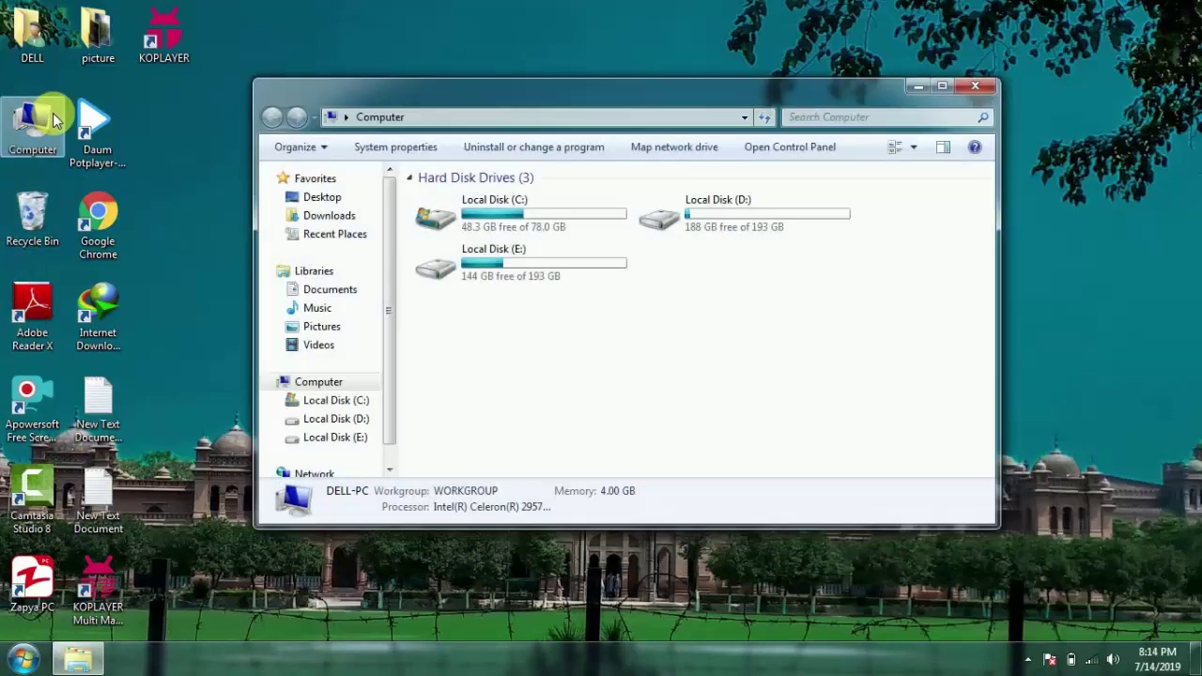
{"action": "double_click", "coordinate": [460, 230]}
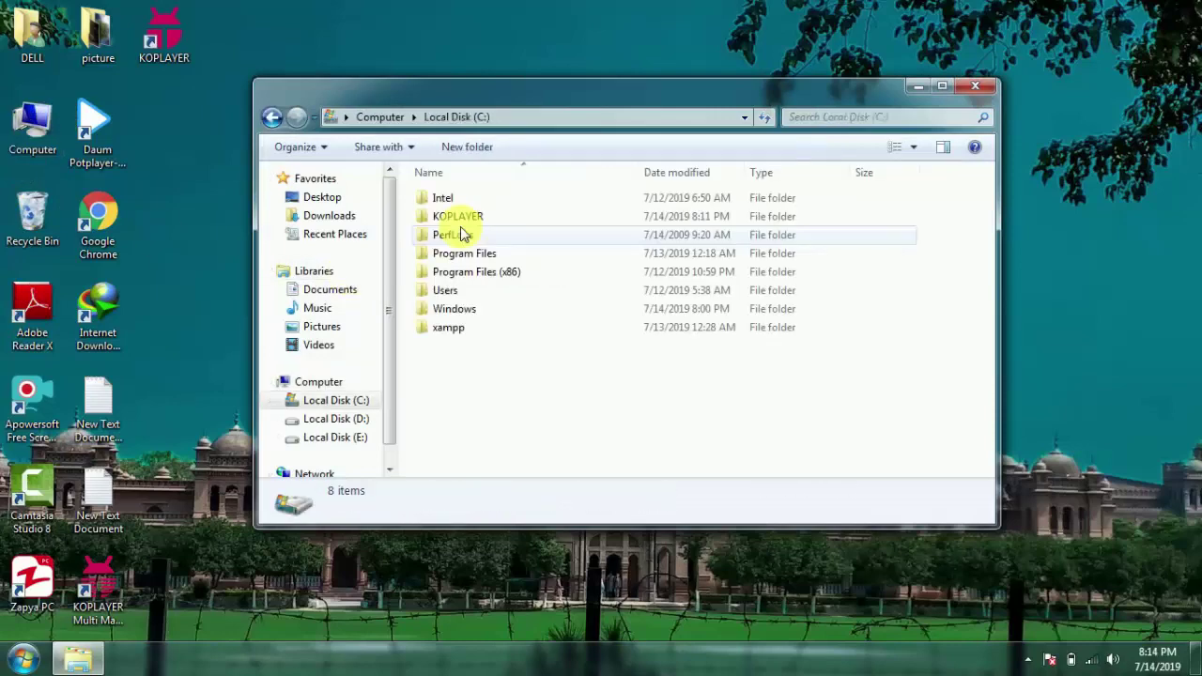
{"action": "double_click", "coordinate": [448, 325]}
{"action": "scroll", "coordinate": [447, 394], "scroll_direction": "down", "scroll_amount": 8}
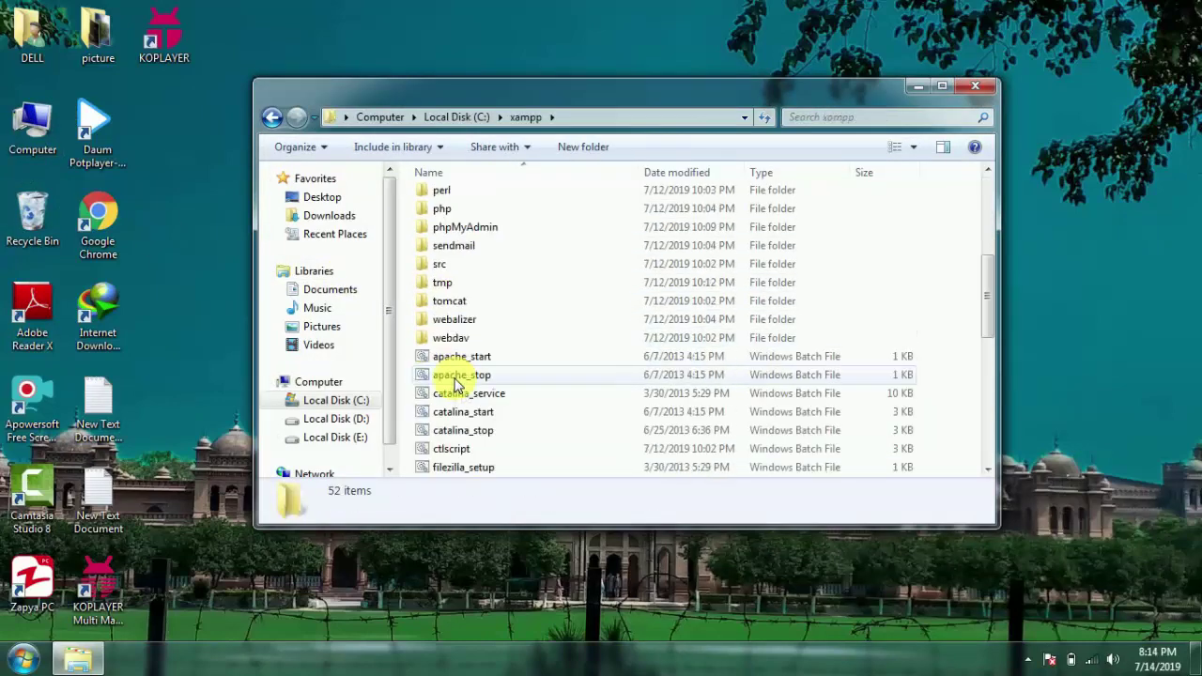
{"action": "scroll", "coordinate": [447, 428], "scroll_direction": "down", "scroll_amount": 5}
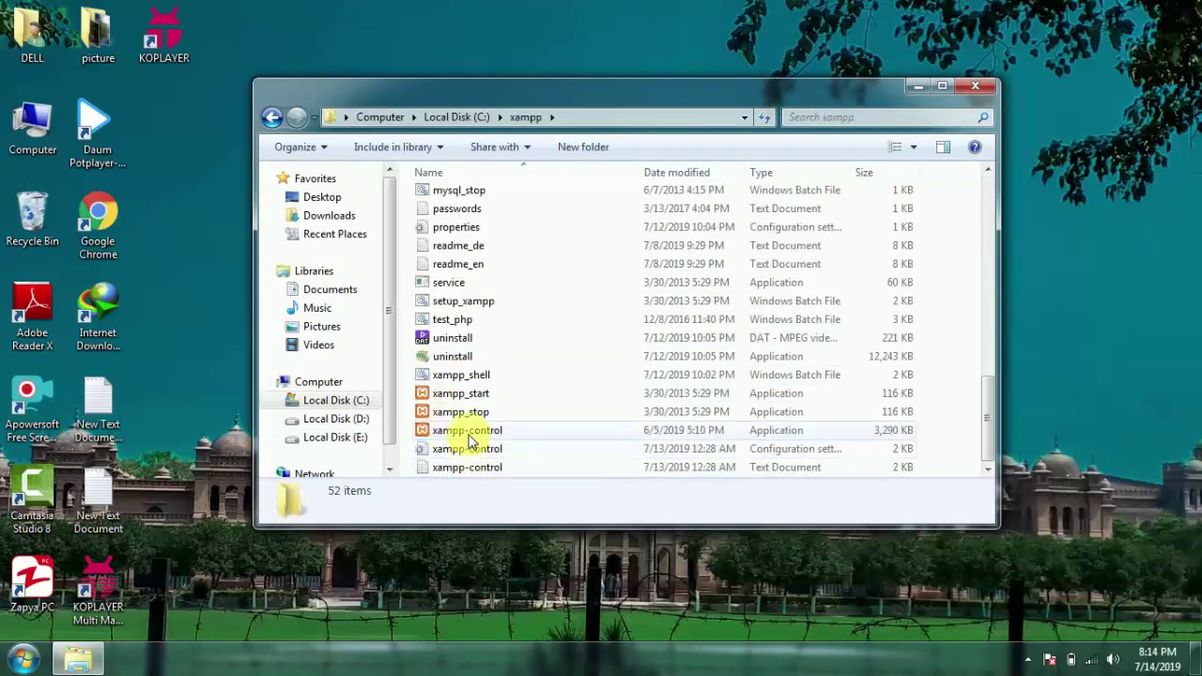
{"action": "right_click", "coordinate": [469, 435]}
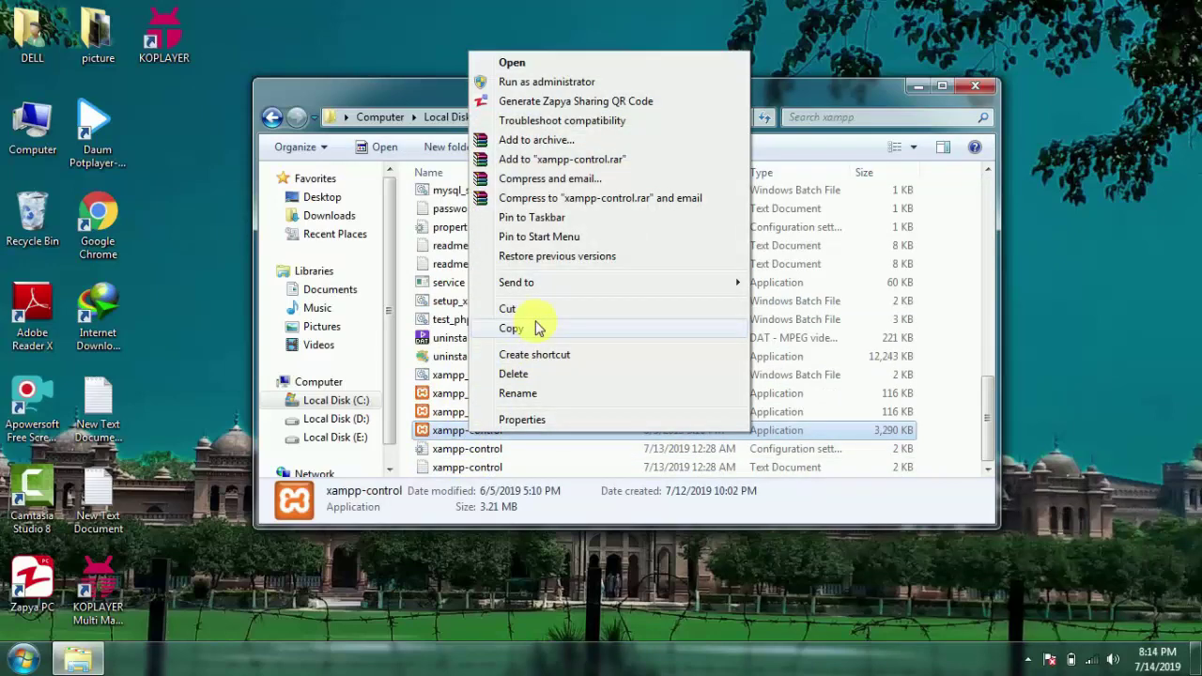
{"action": "mouse_move", "coordinate": [556, 282]}
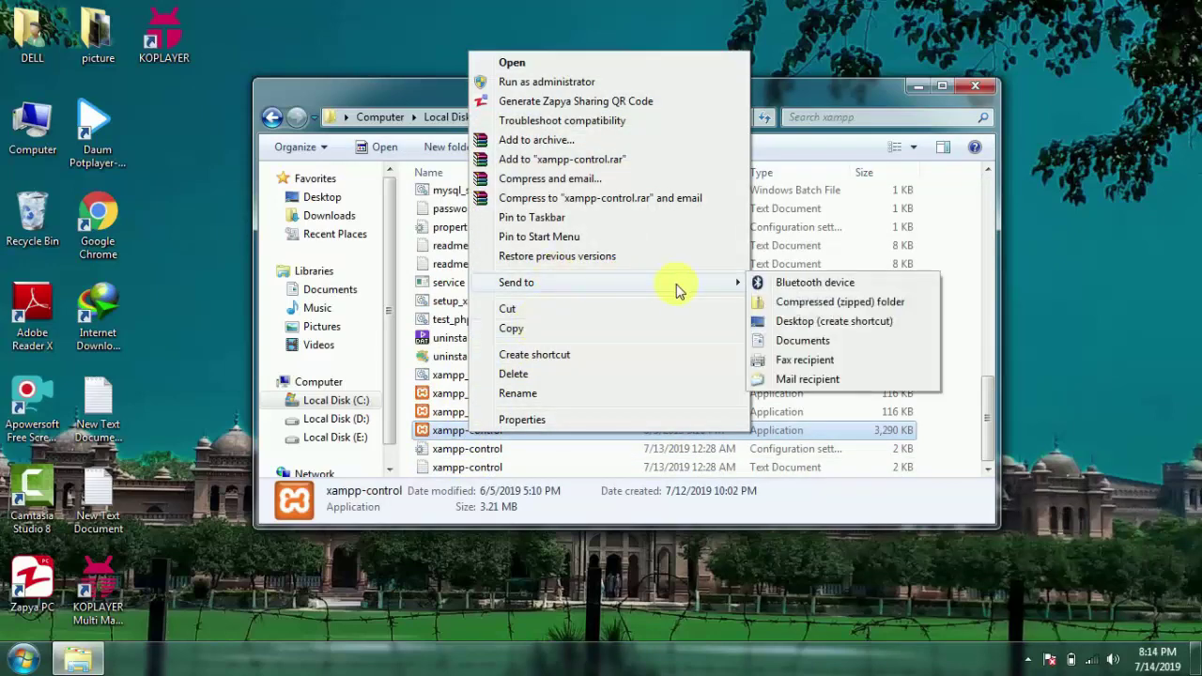
{"action": "left_click", "coordinate": [789, 322]}
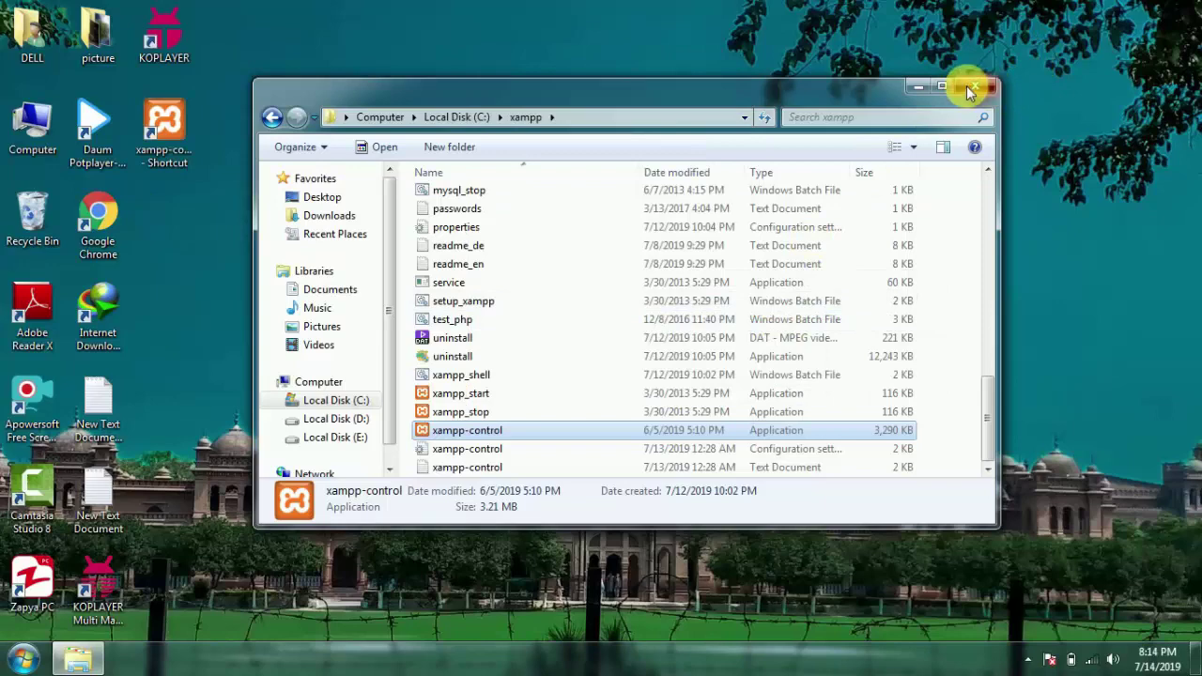
{"action": "left_click", "coordinate": [974, 86]}
- Launch the XAMPP Control Panel from its desktop shortcut, start the Apache and MySQL modules, and minimize it
{"action": "double_click", "coordinate": [187, 141]}
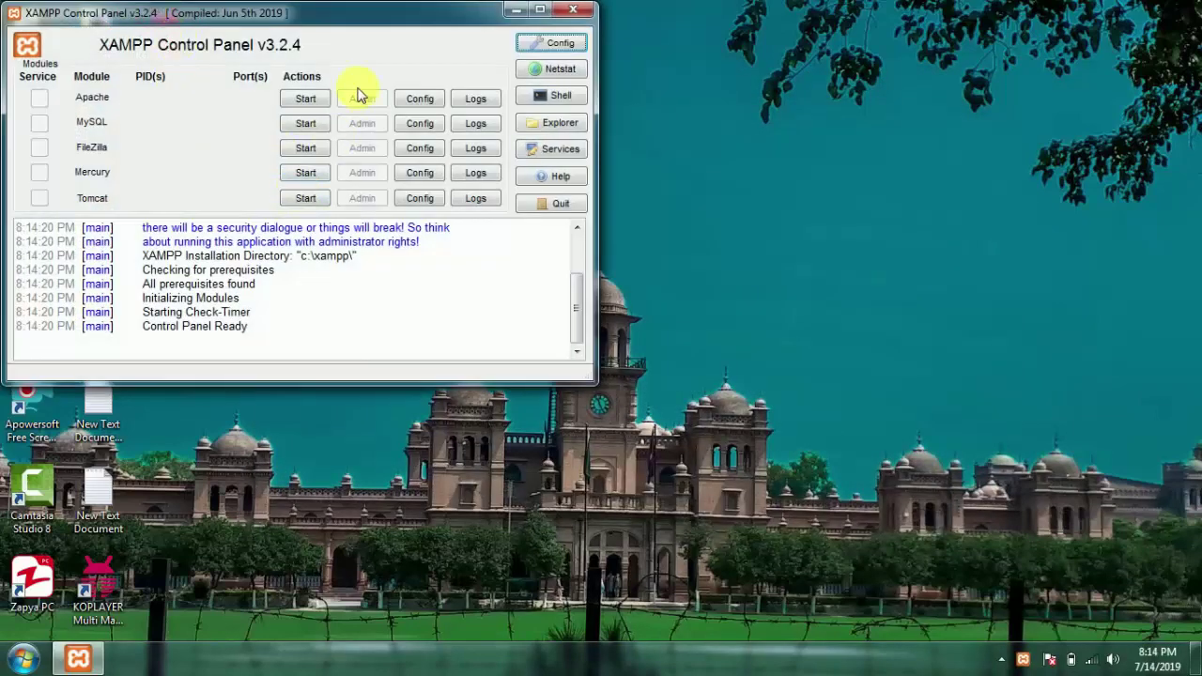
{"action": "left_click", "coordinate": [305, 98]}
{"action": "left_click", "coordinate": [304, 125]}
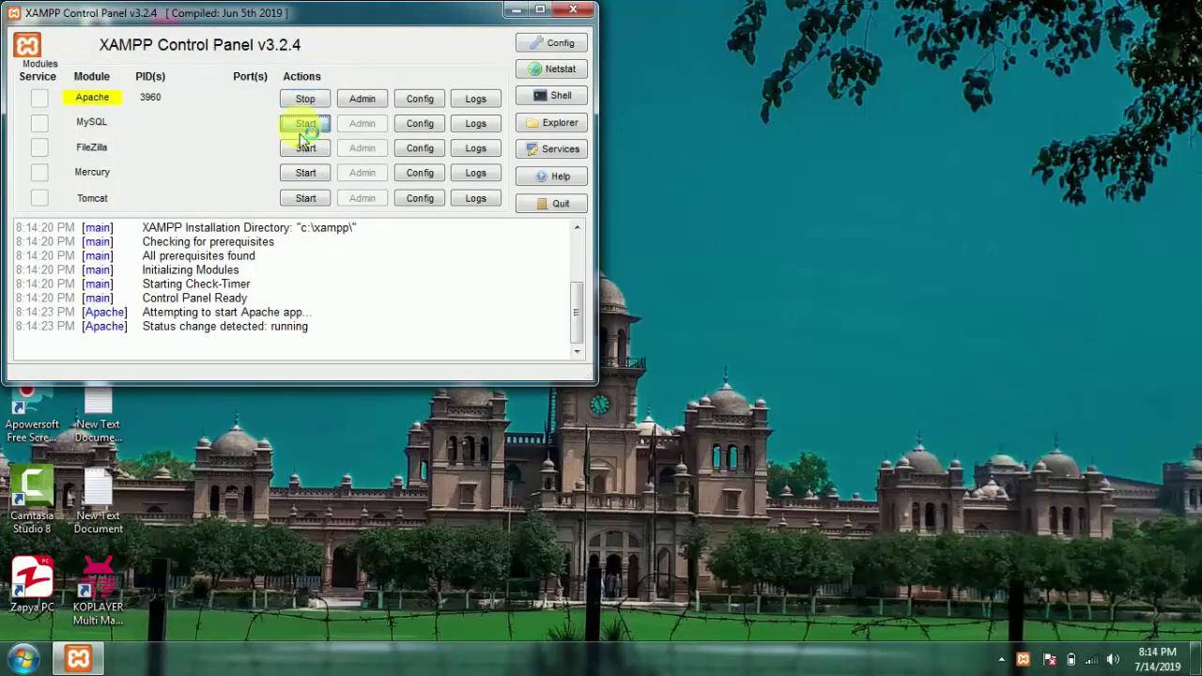
{"action": "left_click", "coordinate": [518, 15]}
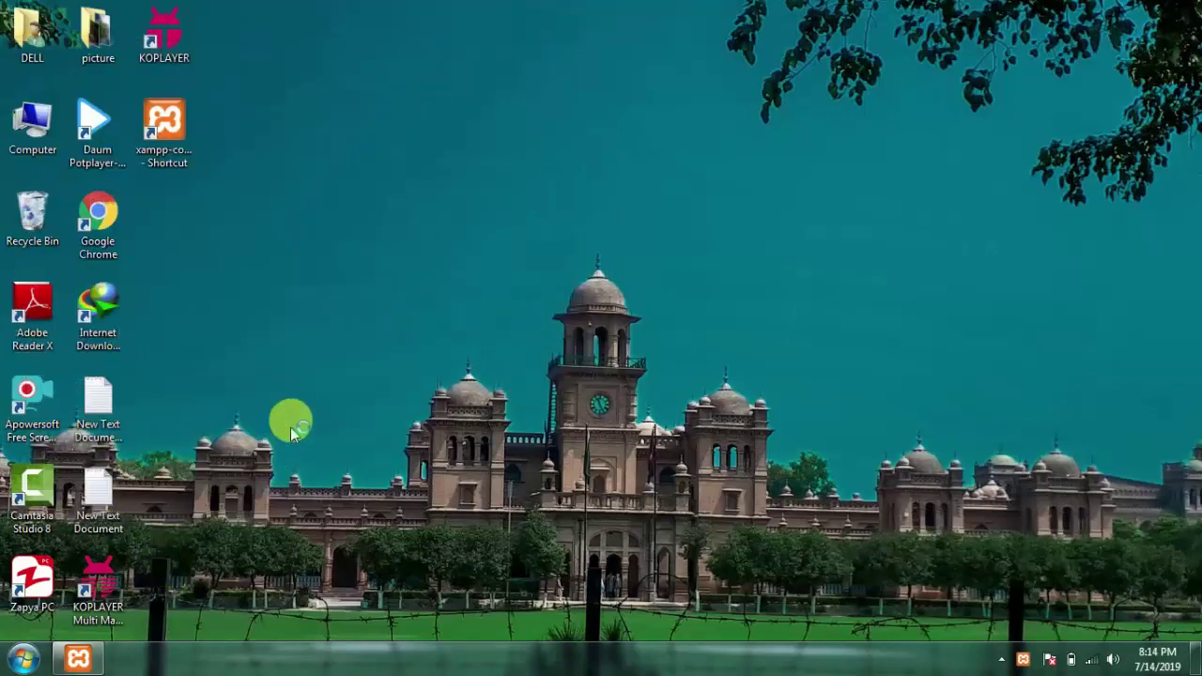
- Launch Google Chrome from the desktop and refresh the desktop while it loads
{"action": "double_click", "coordinate": [94, 218]}
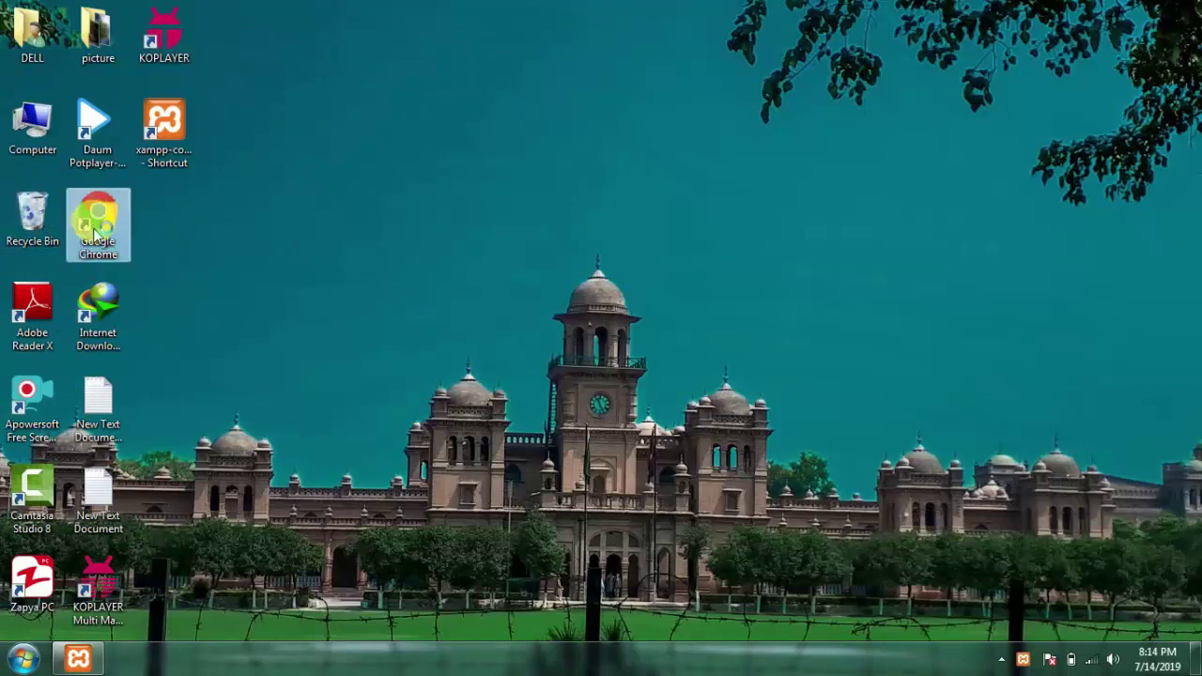
{"action": "right_click", "coordinate": [364, 143]}
{"action": "left_click", "coordinate": [406, 196]}
{"action": "right_click", "coordinate": [366, 147]}
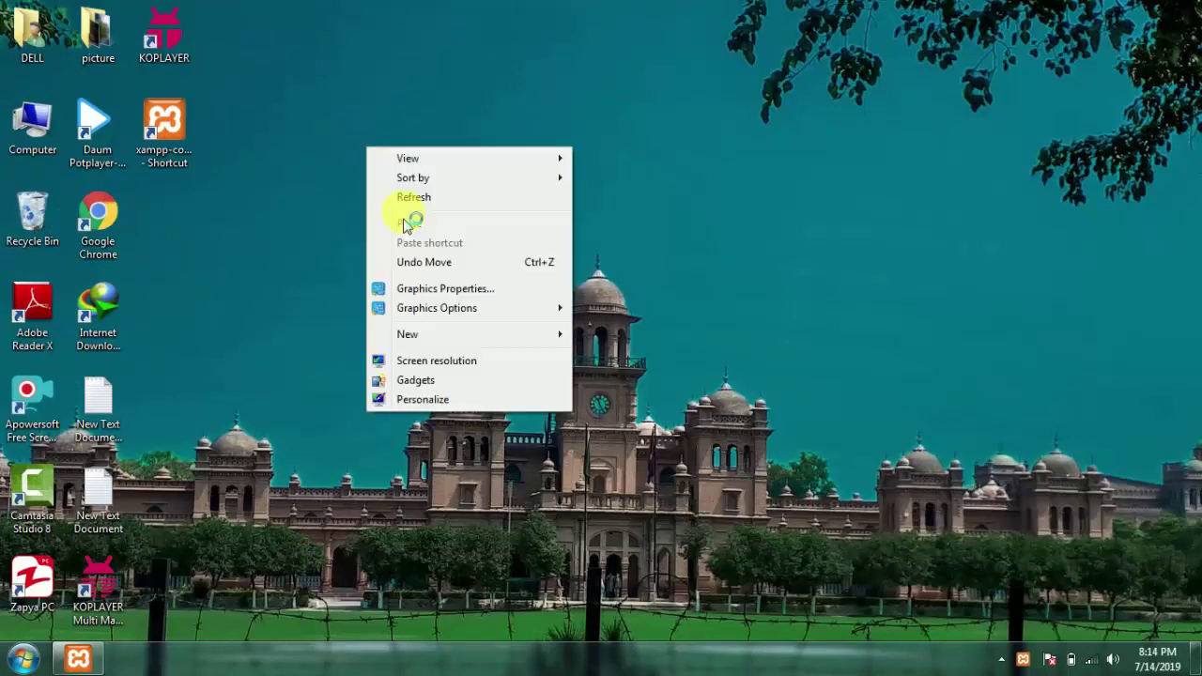
{"action": "left_click", "coordinate": [407, 194]}
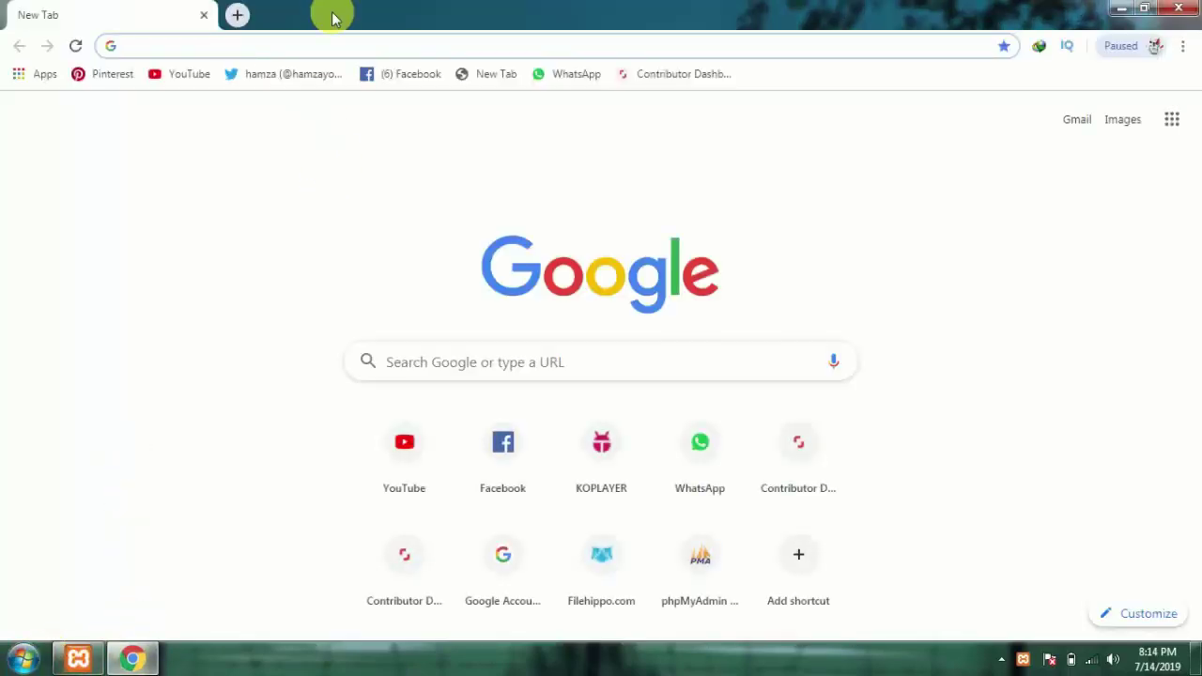
- Open the local WordPress site's admin area at localhost/dukan/admin
{"action": "left_click", "coordinate": [339, 55]}
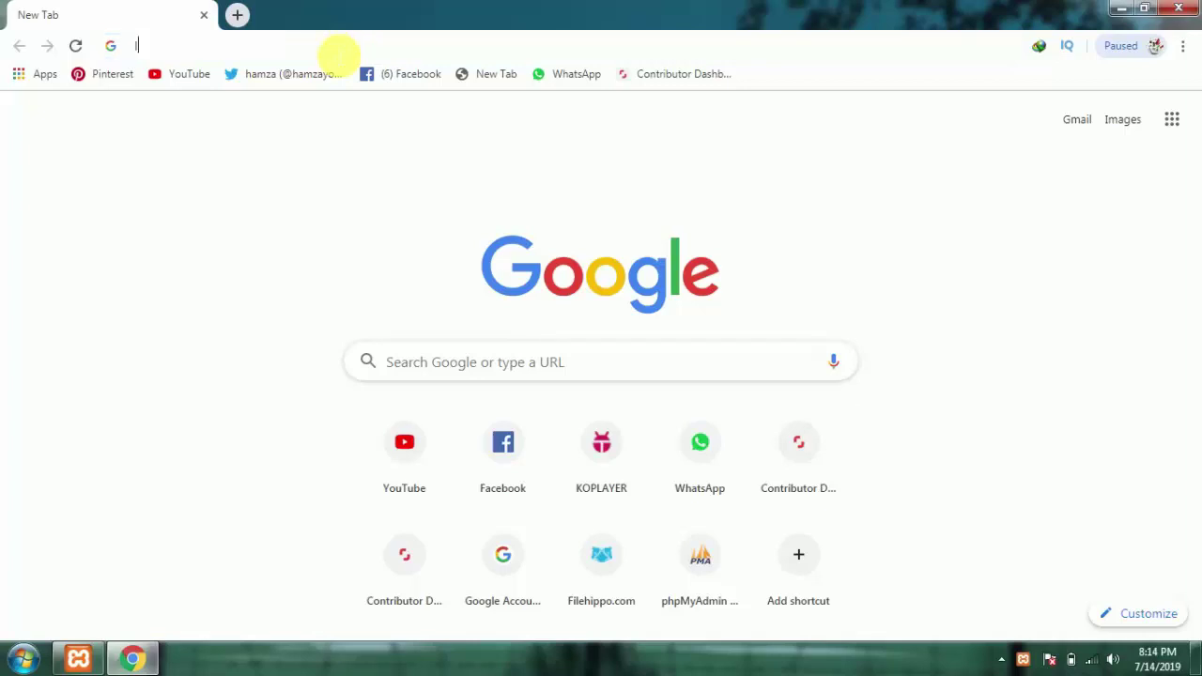
{"action": "type", "text": "lo"}
{"action": "key", "text": "BackSpace"}
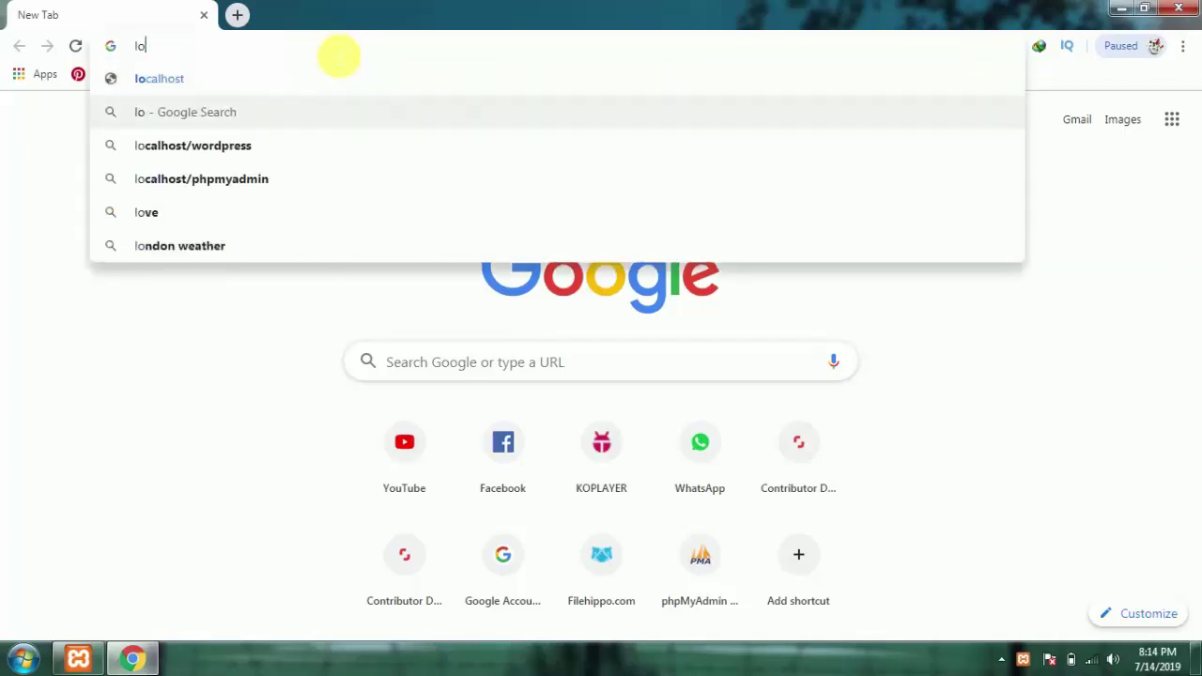
{"action": "key", "text": "Down"}
{"action": "key", "text": "Down"}
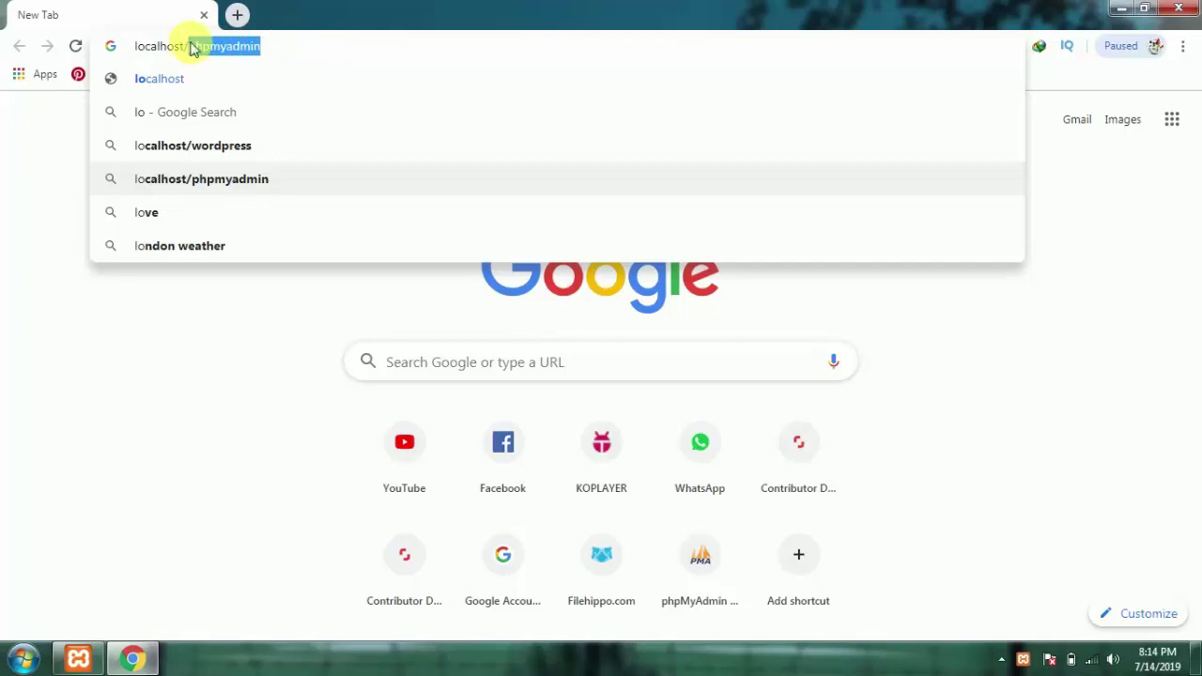
{"action": "type", "text": "d"}
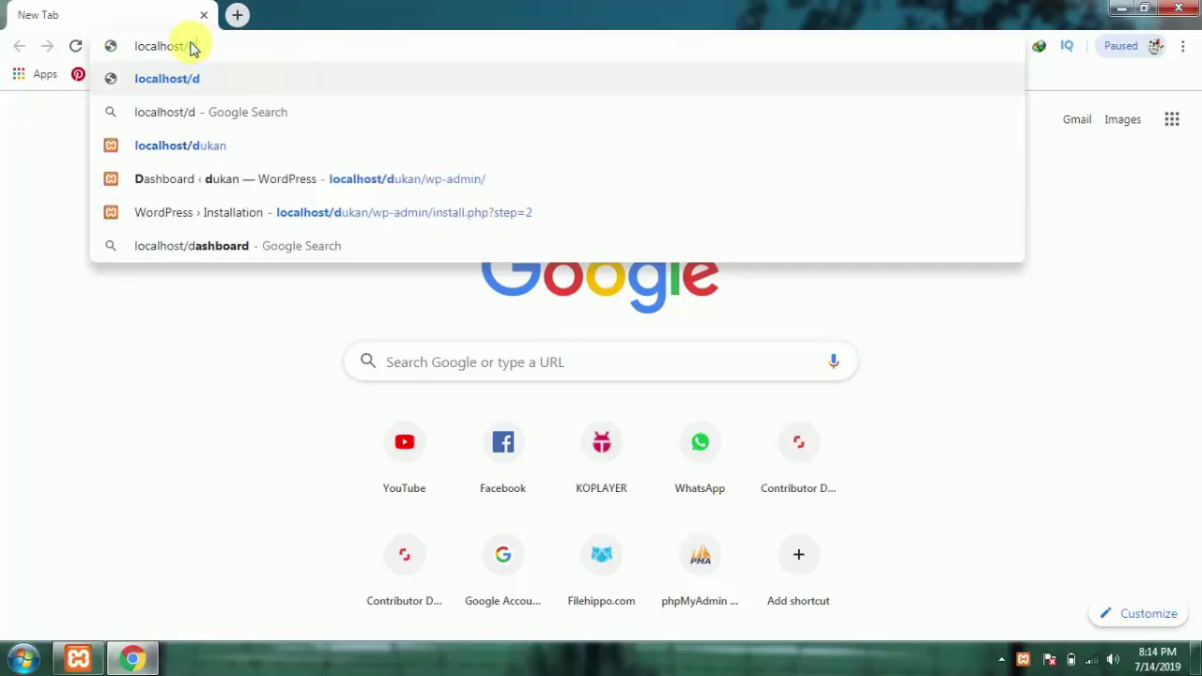
{"action": "key", "text": "Down"}
{"action": "key", "text": "Down"}
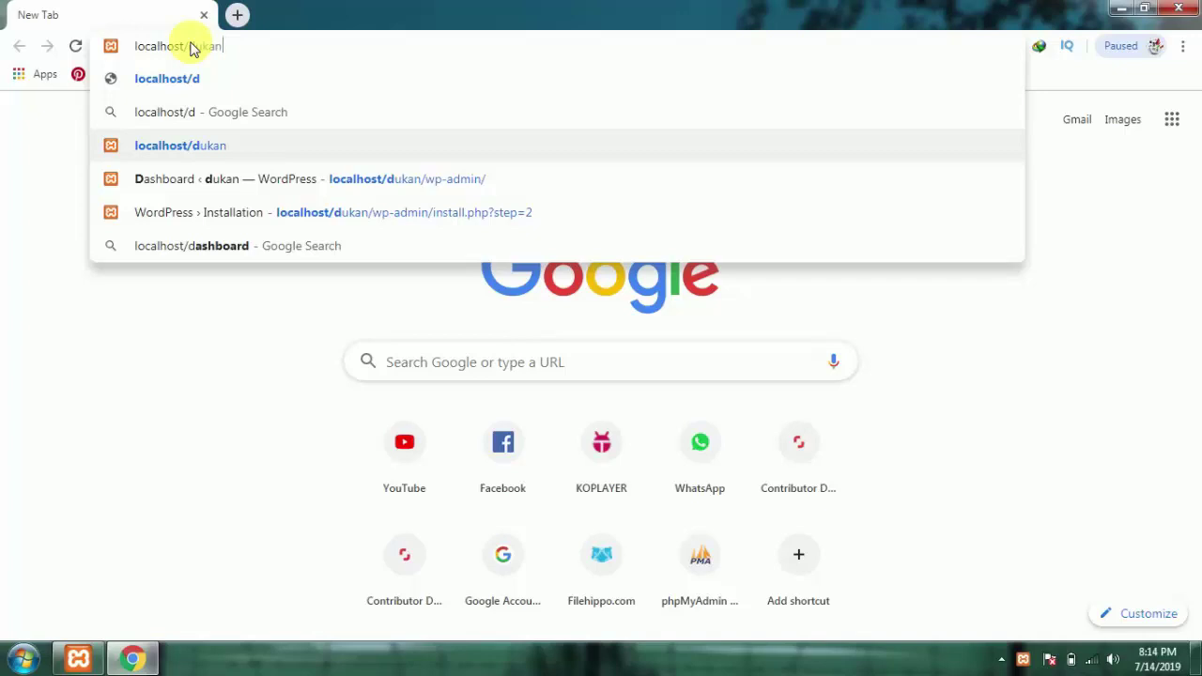
{"action": "type", "text": "l"}
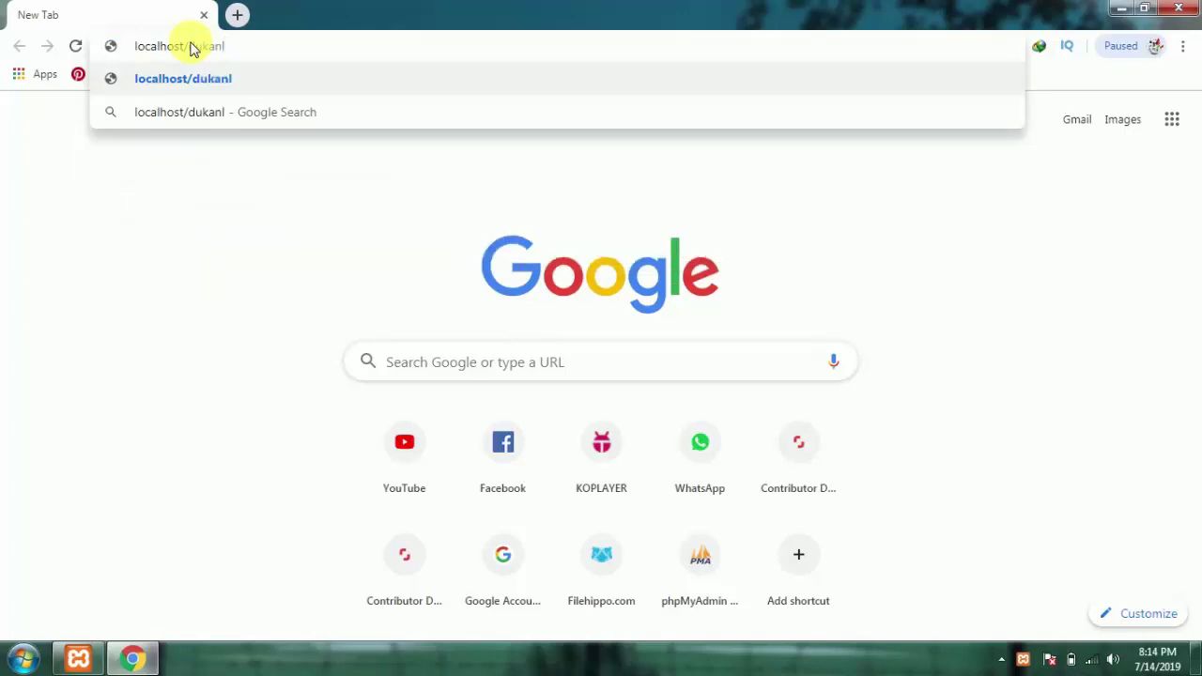
{"action": "key", "text": "BackSpace"}
{"action": "type", "text": "/"}
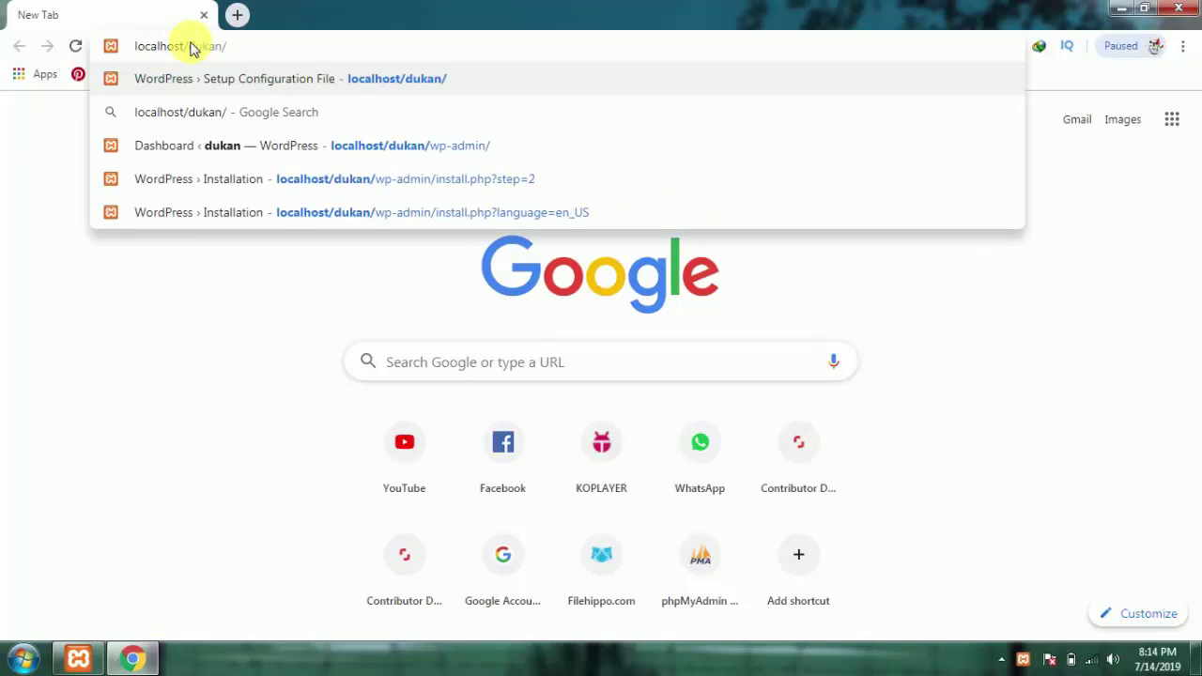
{"action": "type", "text": "ad"}
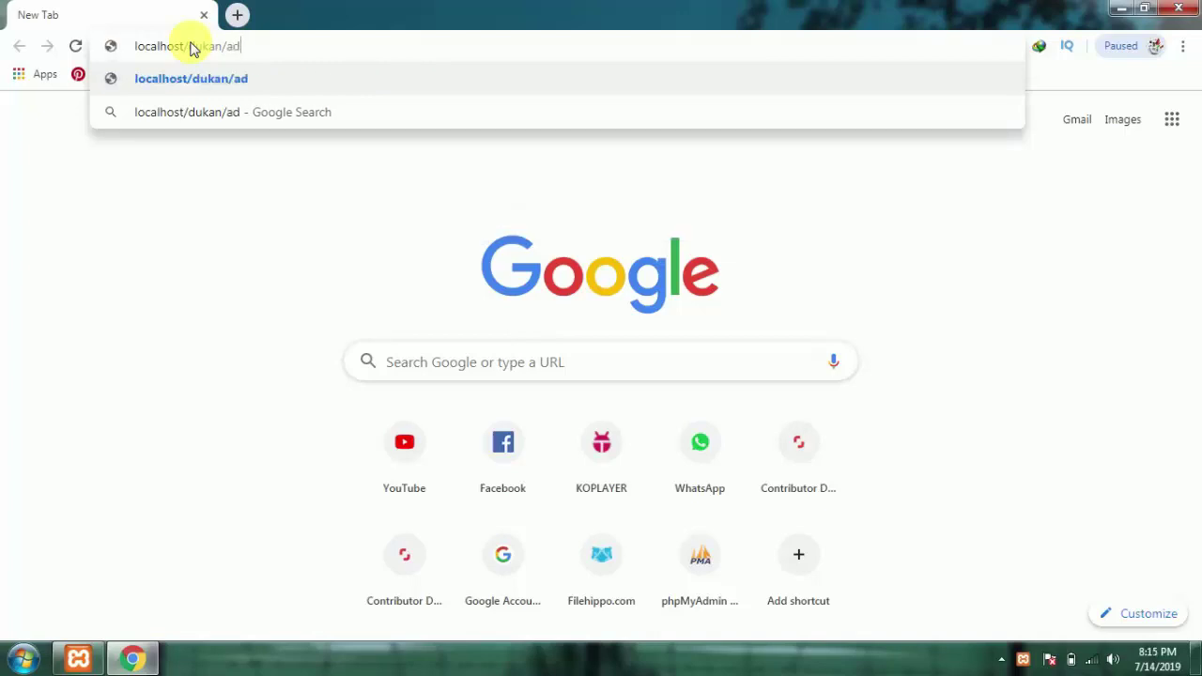
{"action": "type", "text": "min"}
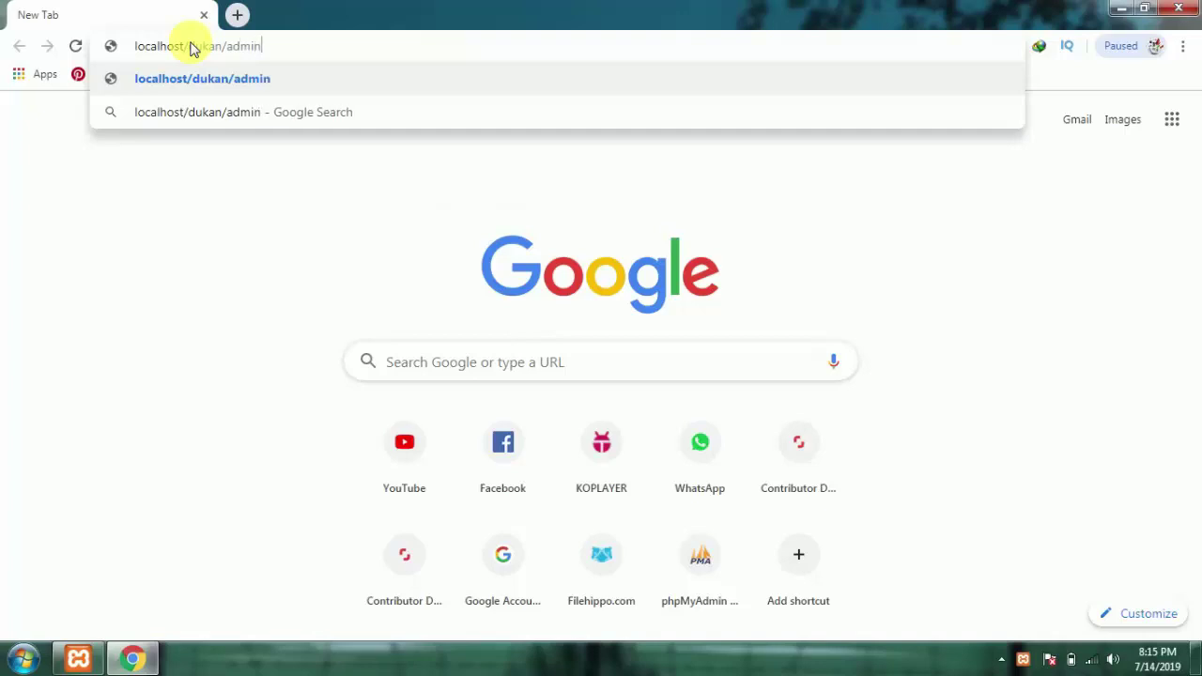
{"action": "key", "text": "Return"}
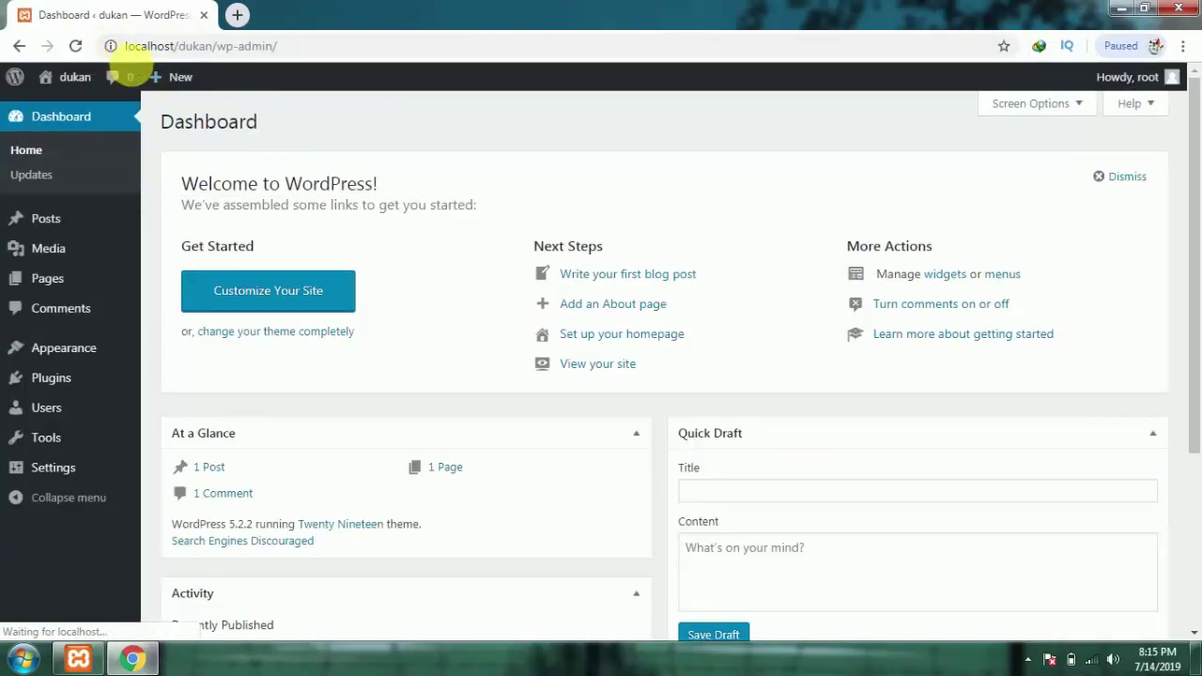
- Examine the parts of the WordPress admin address, including the site folder and wp-admin, and look over the dashboard page
{"action": "left_click_drag", "start_coordinate": [122, 48], "coordinate": [173, 44]}
{"action": "left_click", "coordinate": [209, 48]}
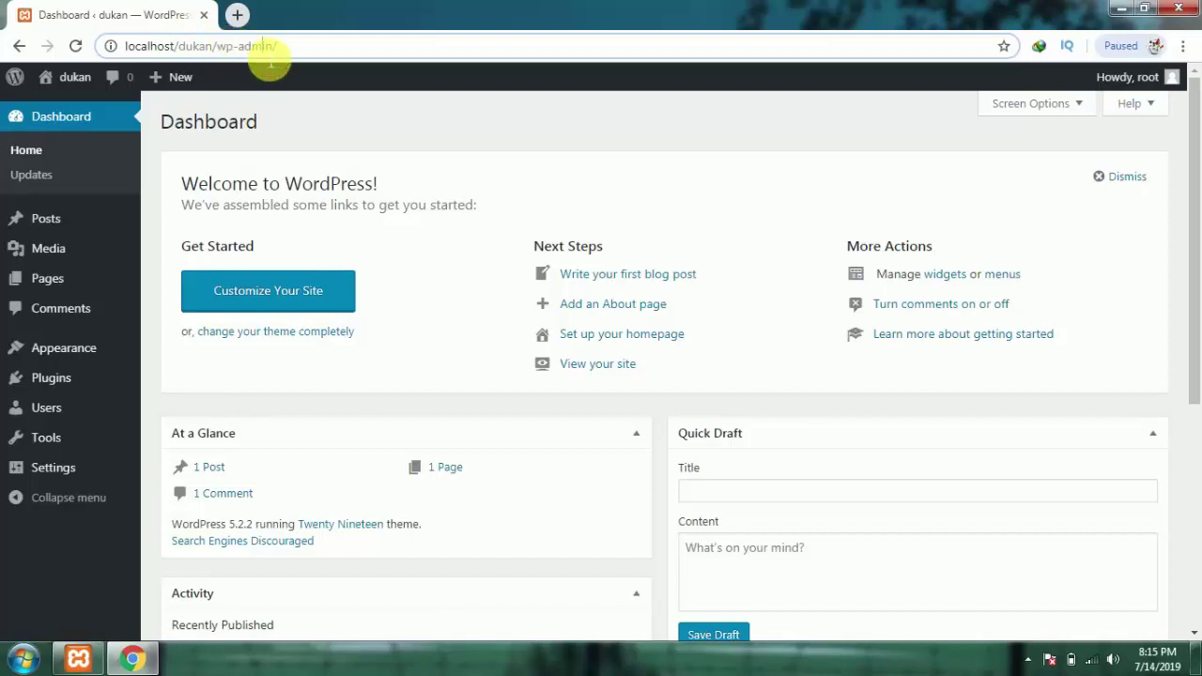
{"action": "left_click", "coordinate": [310, 46]}
{"action": "left_click_drag", "start_coordinate": [310, 46], "coordinate": [103, 44]}
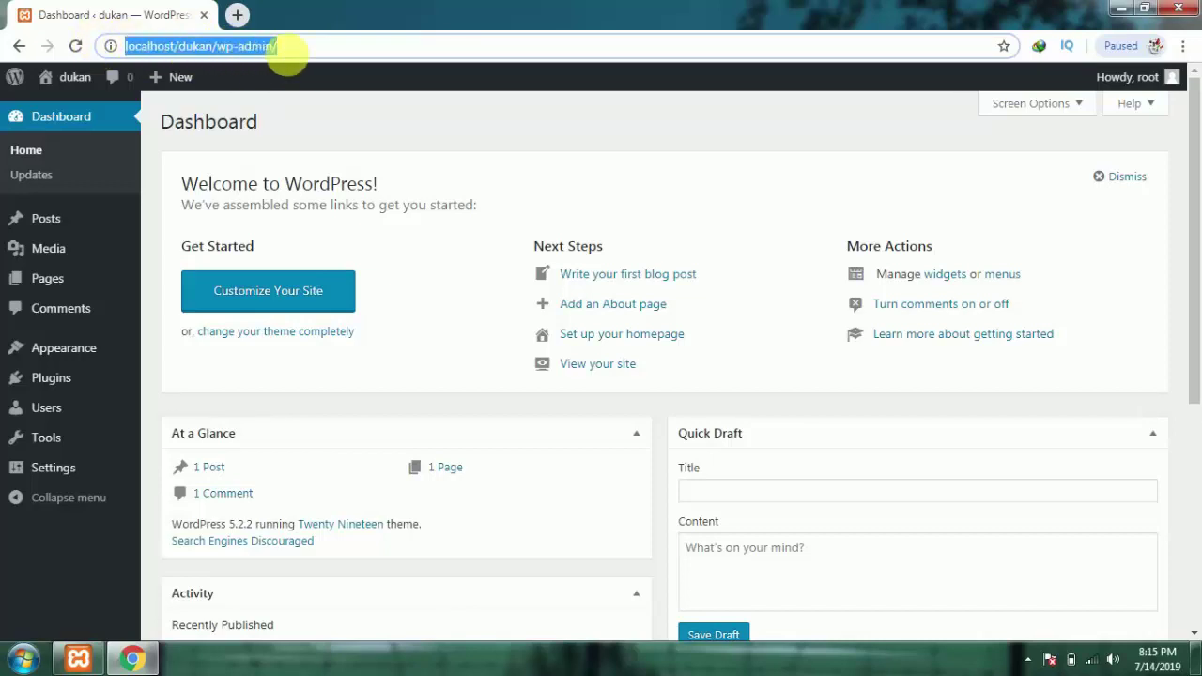
{"action": "left_click", "coordinate": [341, 63]}
{"action": "left_click_drag", "start_coordinate": [268, 55], "coordinate": [81, 27]}
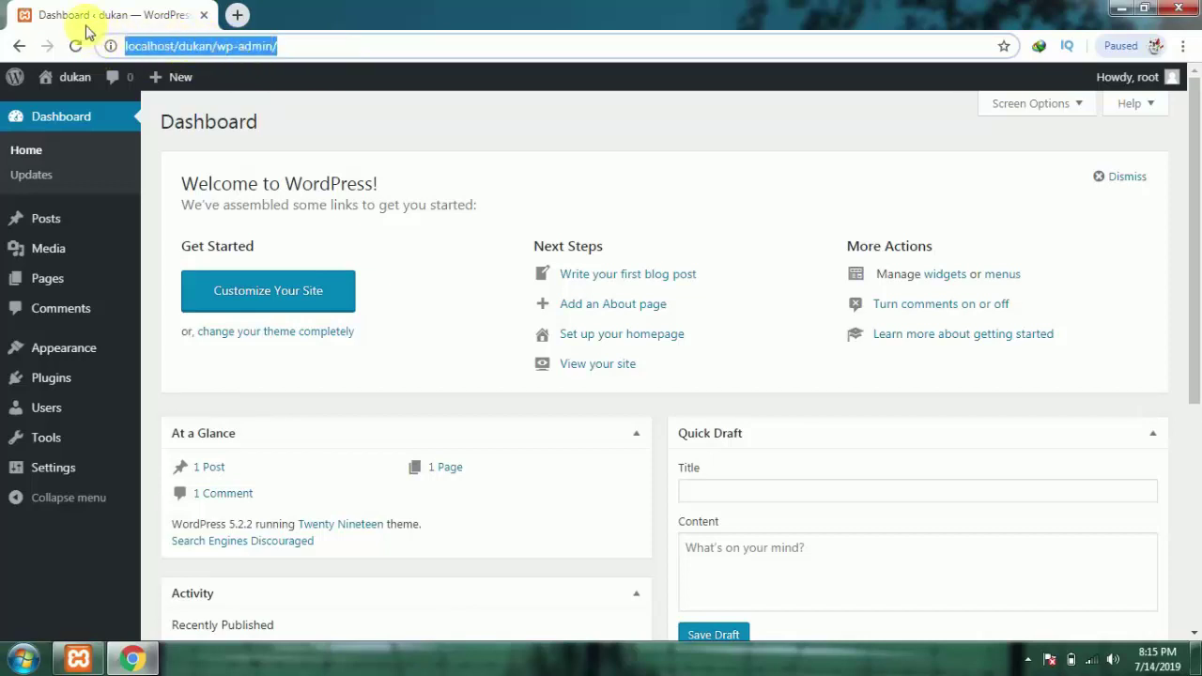
{"action": "left_click", "coordinate": [303, 77]}
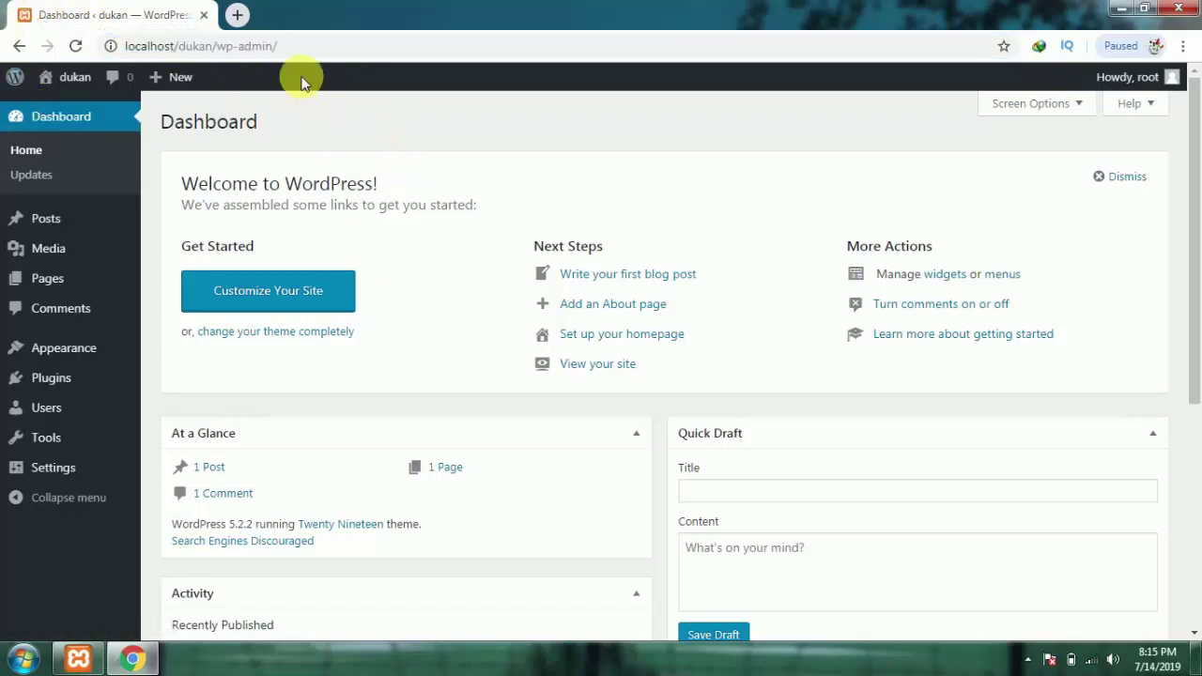
{"action": "left_click_drag", "start_coordinate": [282, 44], "coordinate": [252, 63]}
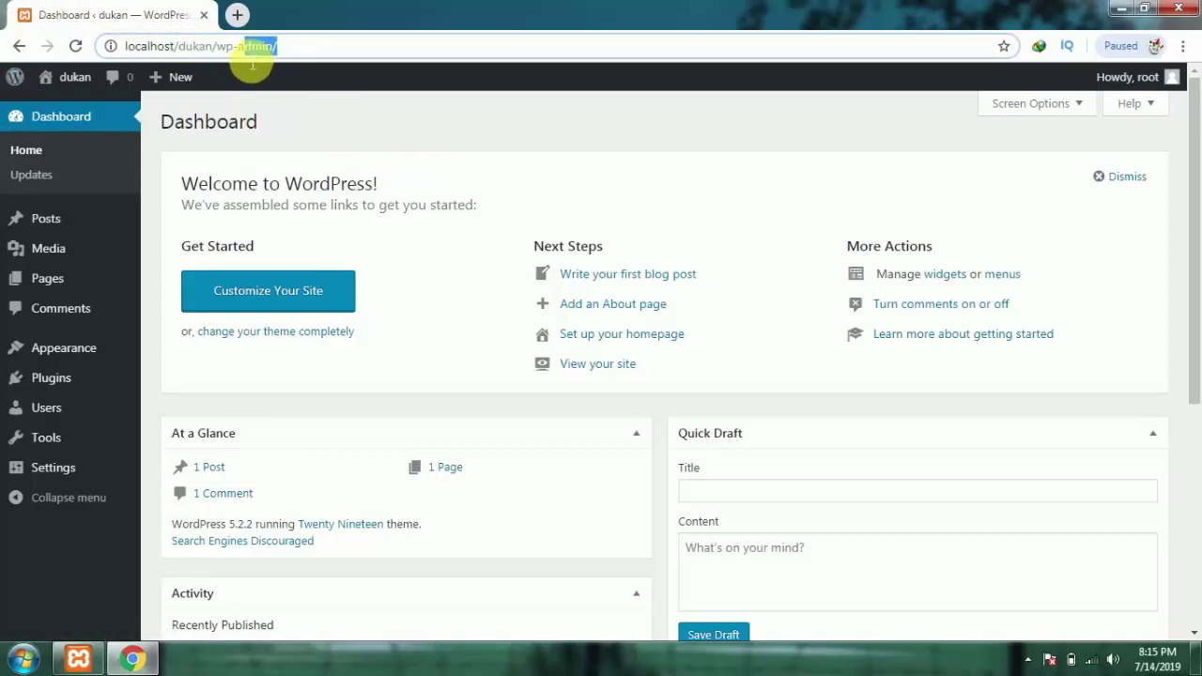
{"action": "left_click", "coordinate": [319, 43]}
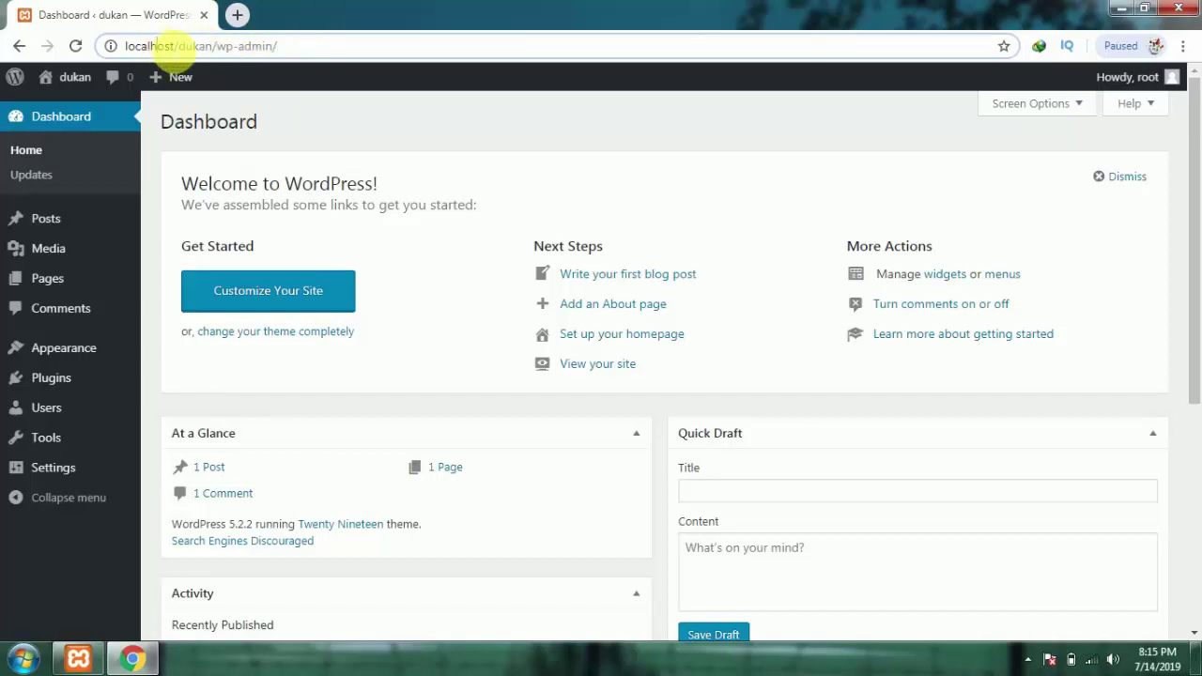
{"action": "triple_click", "coordinate": [194, 48]}
{"action": "triple_click", "coordinate": [187, 47]}
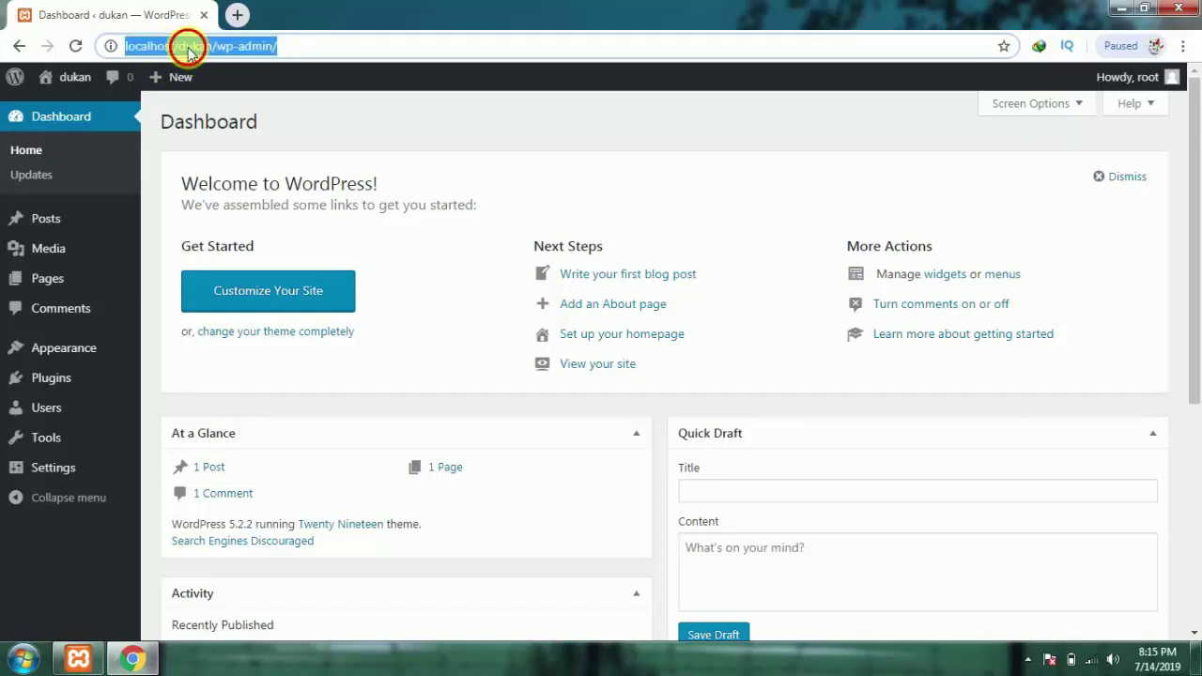
{"action": "double_click", "coordinate": [188, 47]}
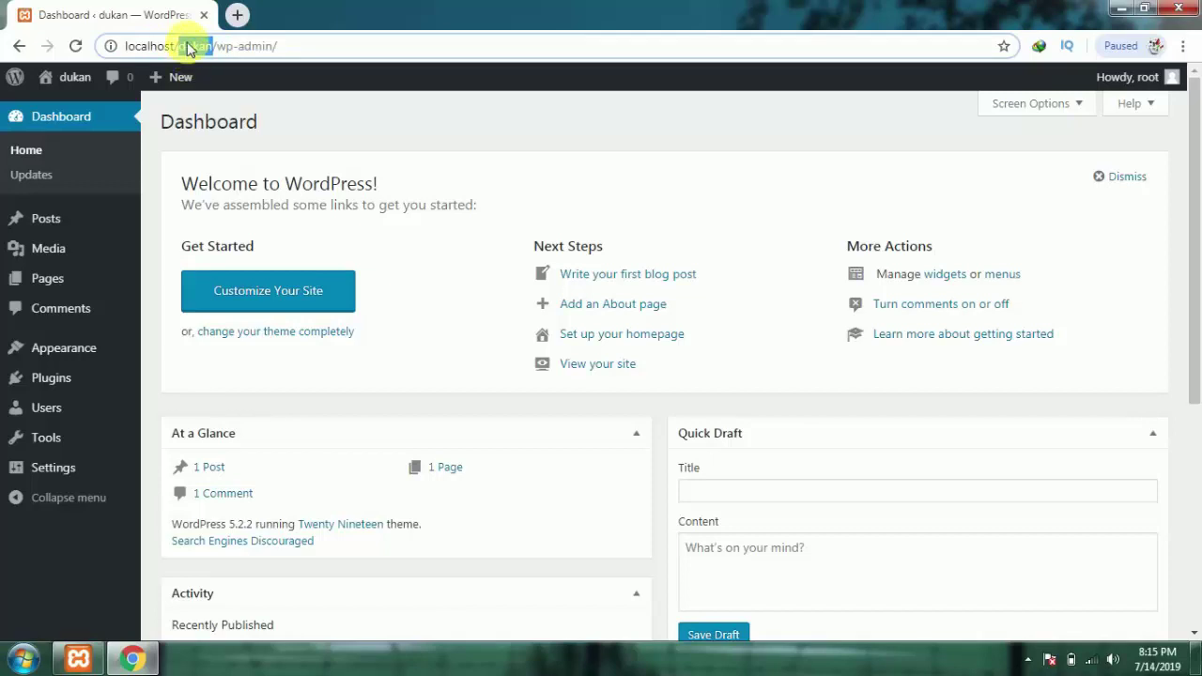
{"action": "double_click", "coordinate": [226, 47]}
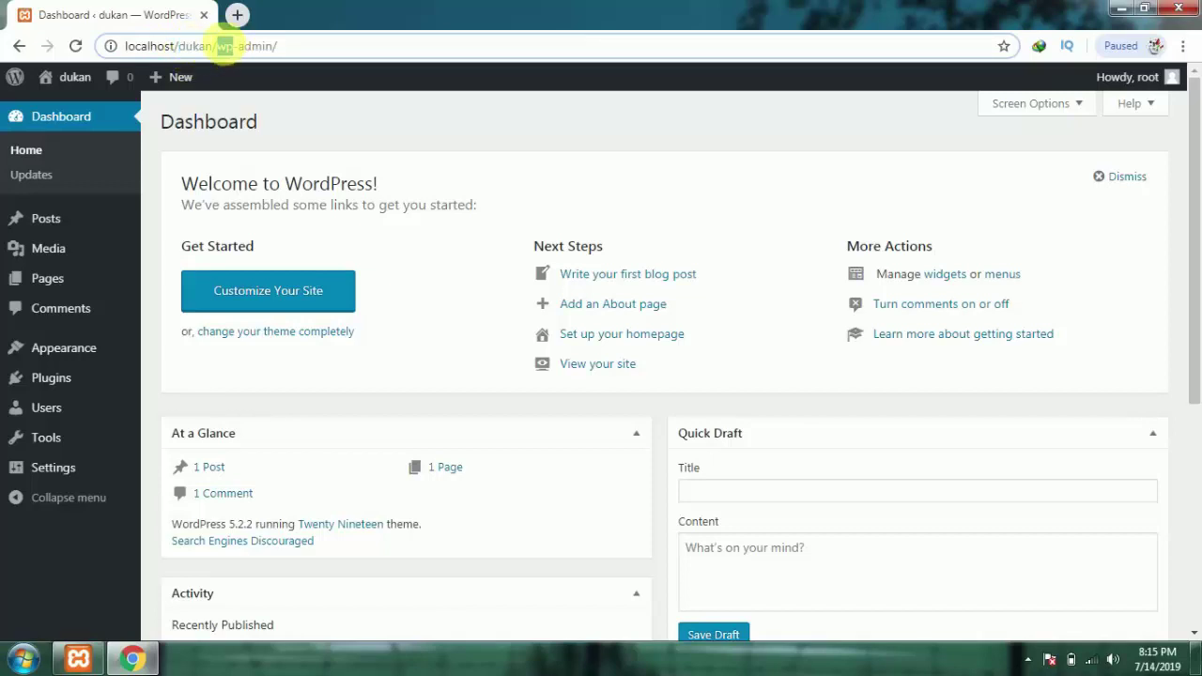
{"action": "left_click", "coordinate": [242, 58]}
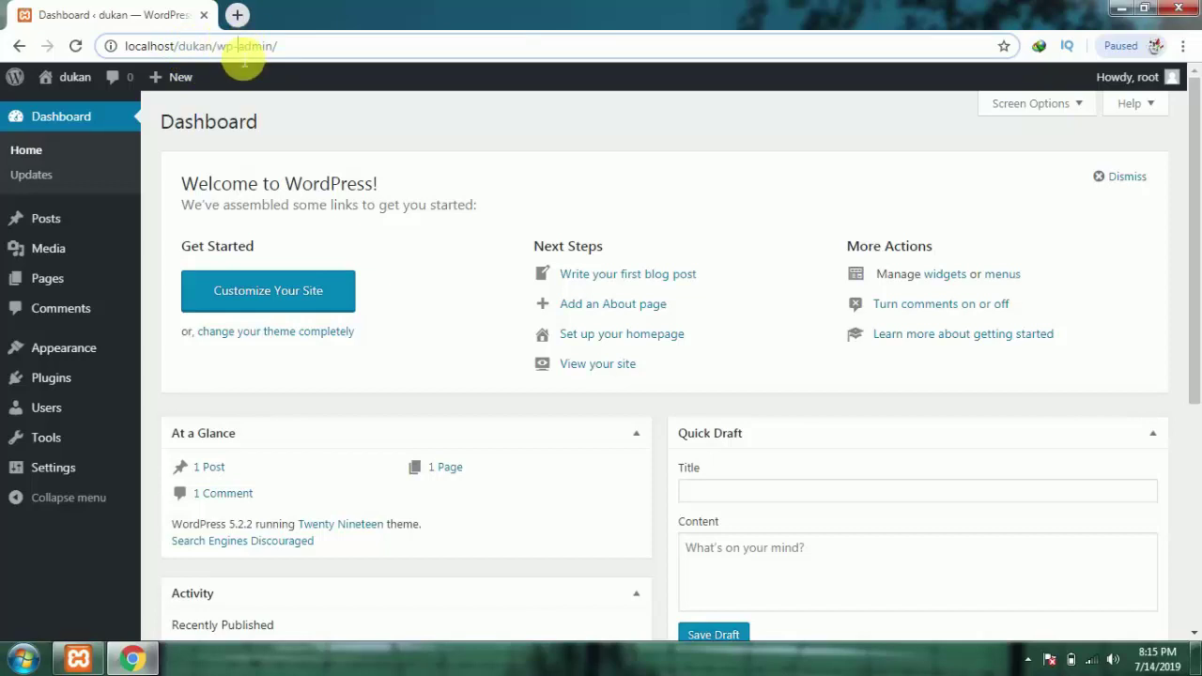
{"action": "left_click", "coordinate": [442, 156]}
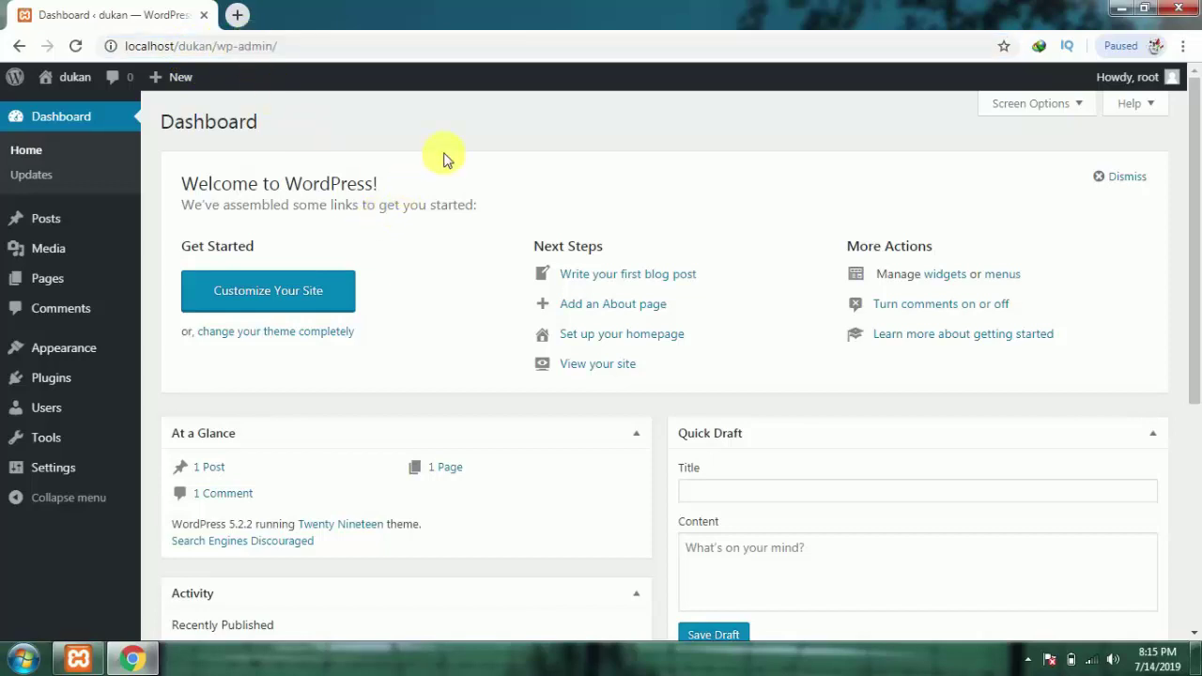
{"action": "scroll", "coordinate": [241, 142], "scroll_direction": "down", "scroll_amount": 5}
{"action": "scroll", "coordinate": [230, 168], "scroll_direction": "up", "scroll_amount": 5}
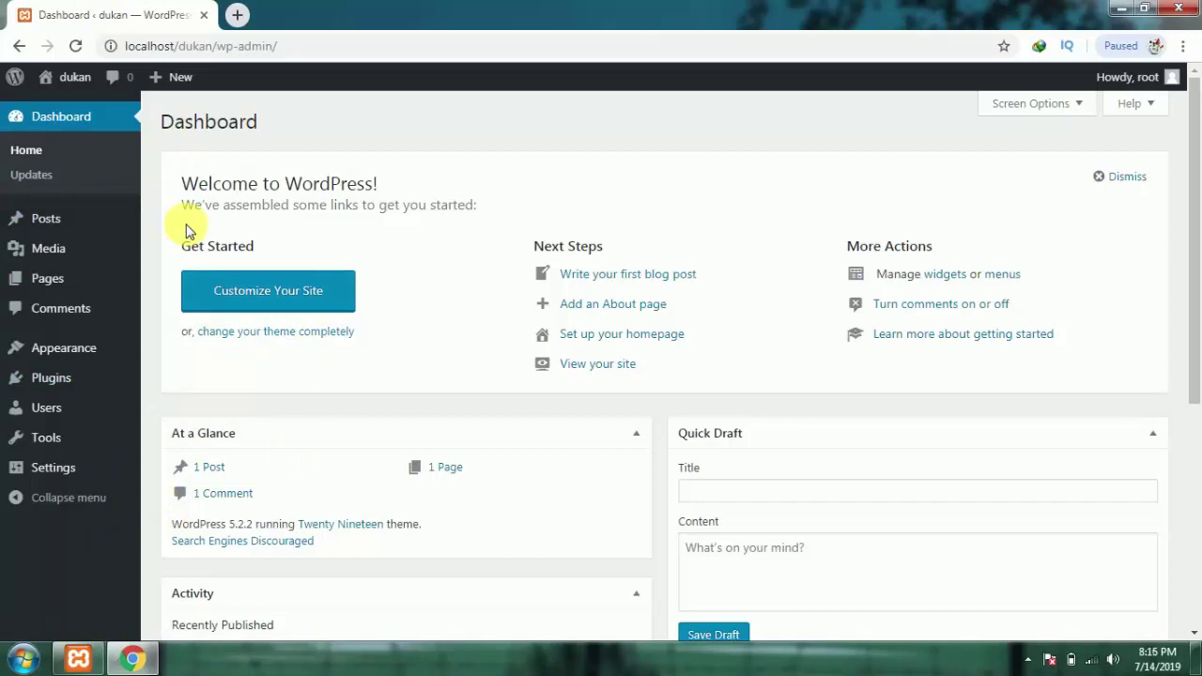
- Look over the dashboard's boxes, including Activity, Quick Draft and WordPress Events and News
{"action": "scroll", "coordinate": [395, 563], "scroll_direction": "down", "scroll_amount": 5}
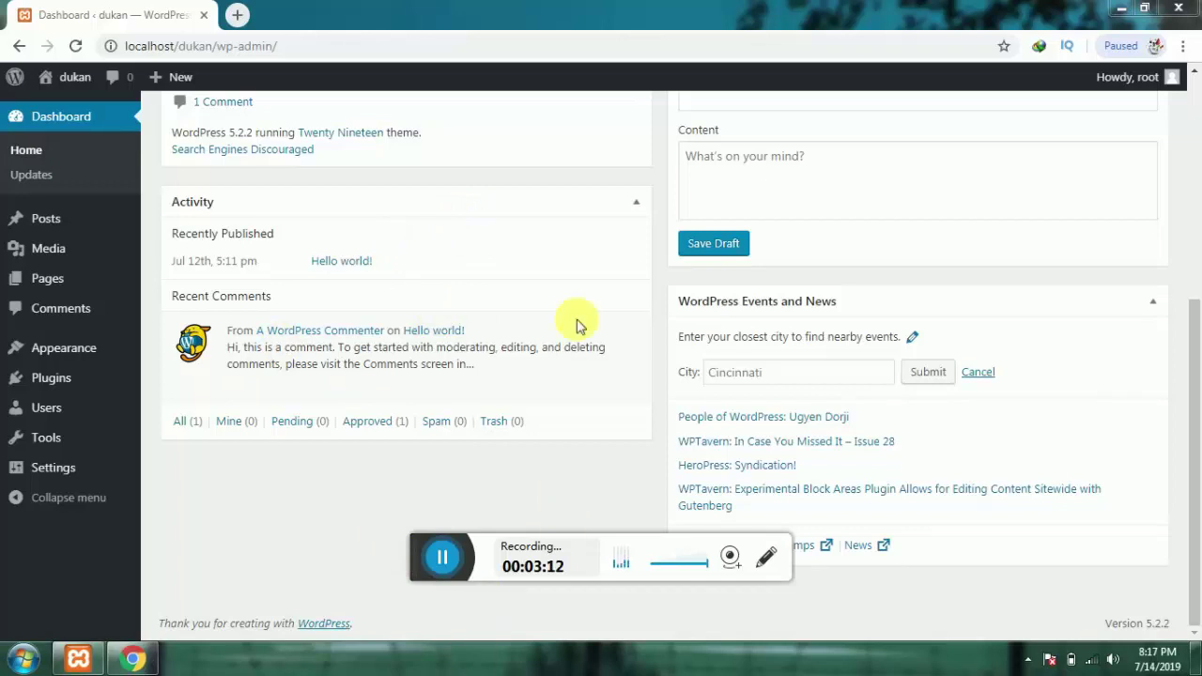
{"action": "mouse_move", "coordinate": [103, 220]}
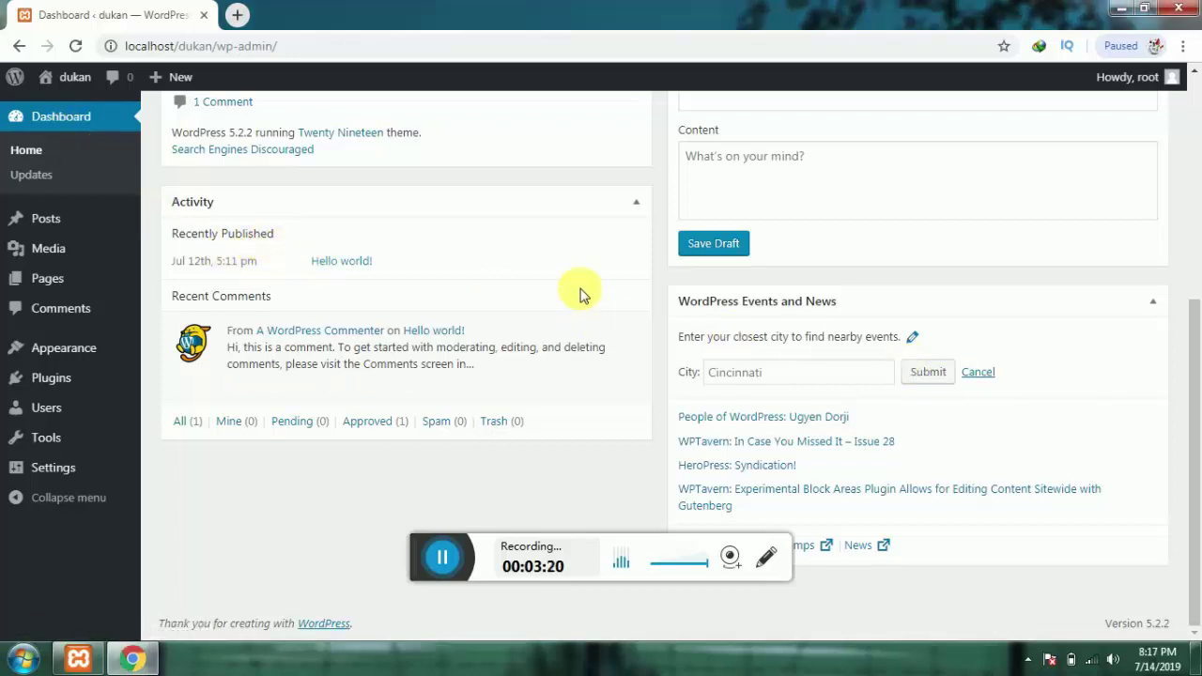
{"action": "scroll", "coordinate": [580, 294], "scroll_direction": "up", "scroll_amount": 5}
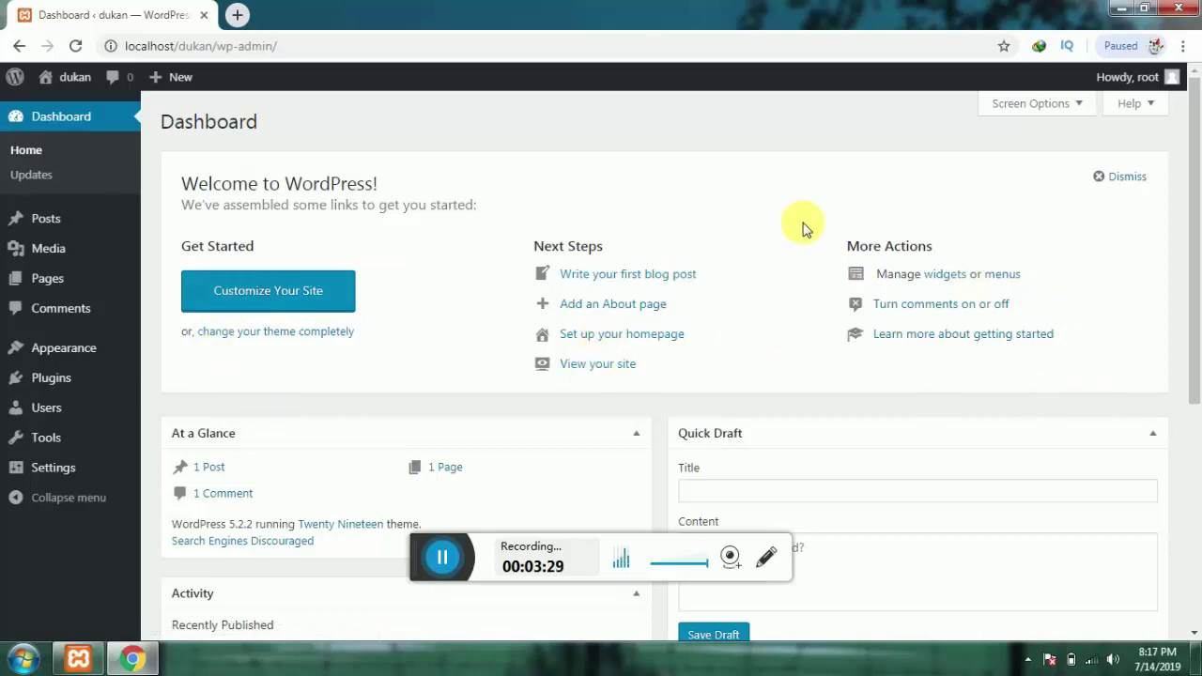
- Open the site customizer, look through its options and the site preview, and return to the dashboard
{"action": "left_click", "coordinate": [295, 295]}
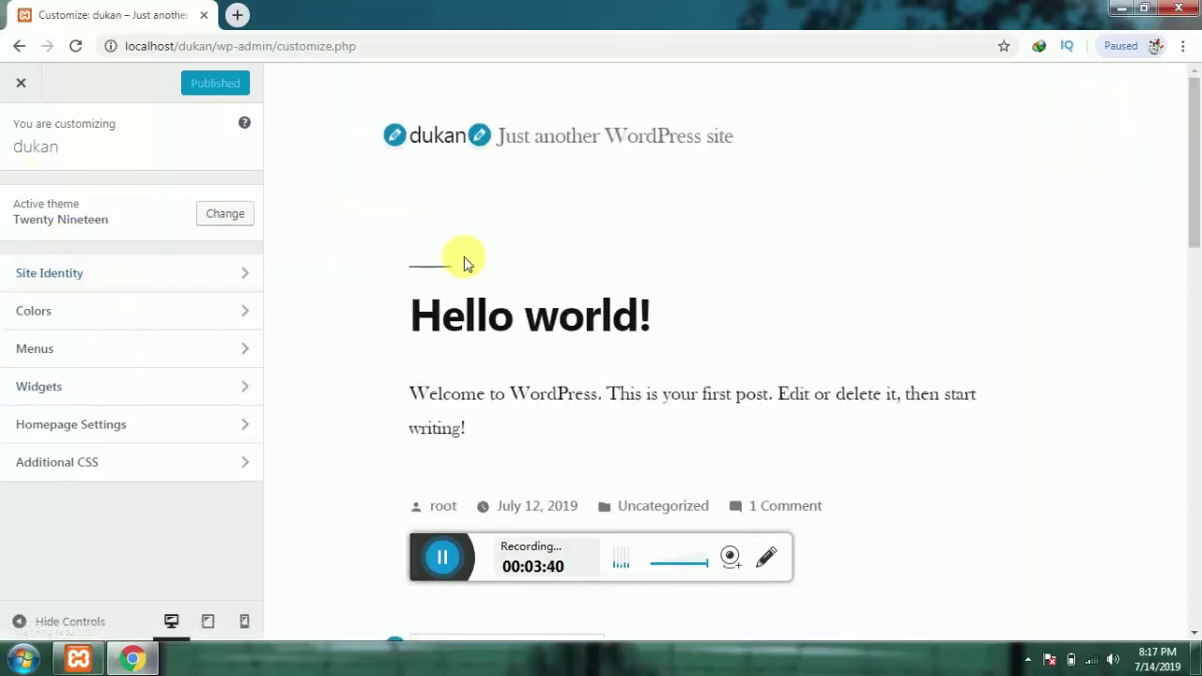
{"action": "scroll", "coordinate": [652, 354], "scroll_direction": "down", "scroll_amount": 12}
{"action": "scroll", "coordinate": [655, 341], "scroll_direction": "up", "scroll_amount": 8}
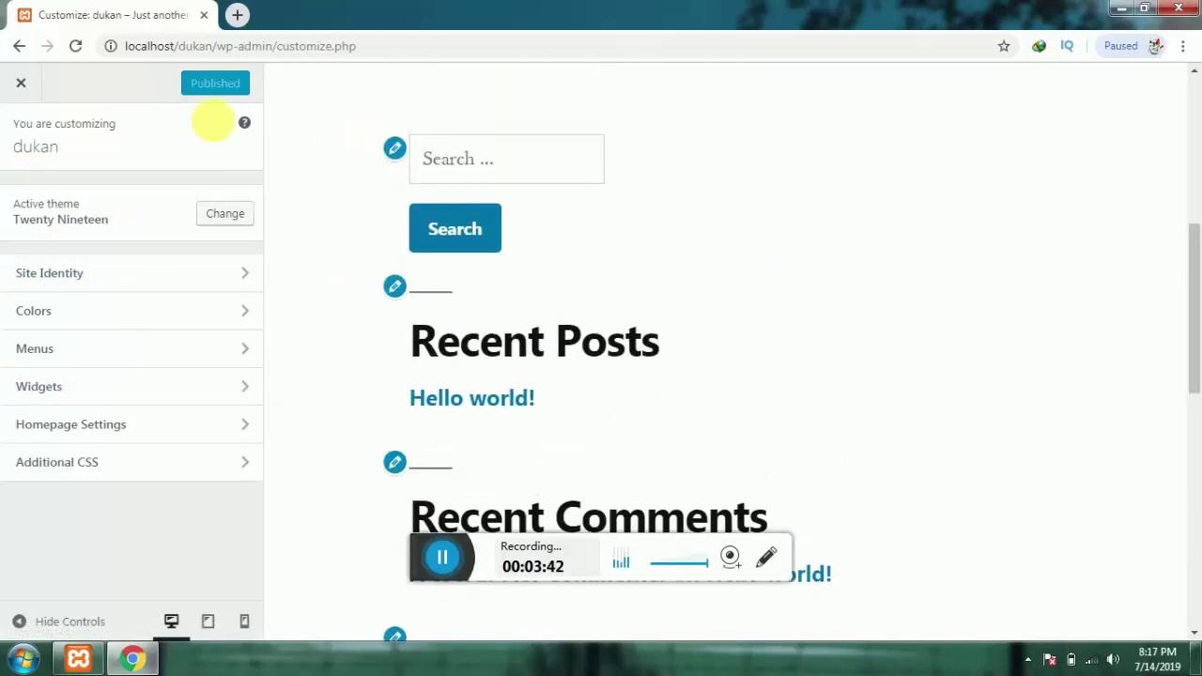
{"action": "left_click", "coordinate": [19, 47]}
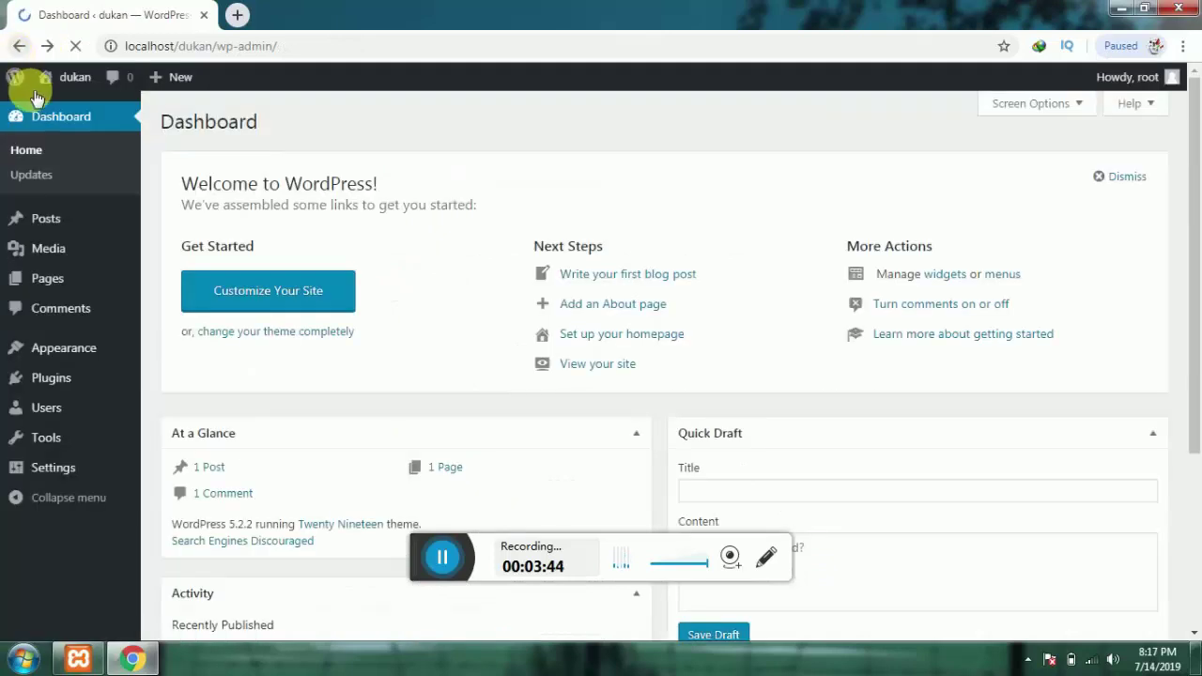
- Open the dukan site's front end in a separate browser tab and look through its home page
{"action": "left_click", "coordinate": [64, 77]}
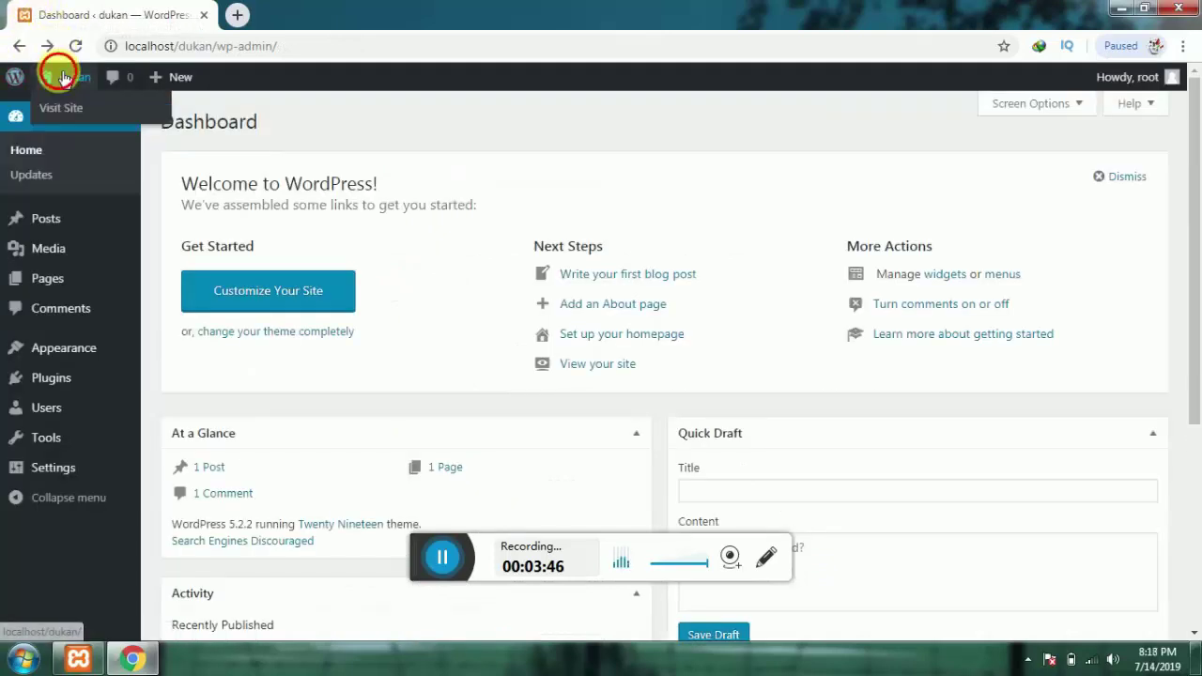
{"action": "left_click", "coordinate": [347, 13]}
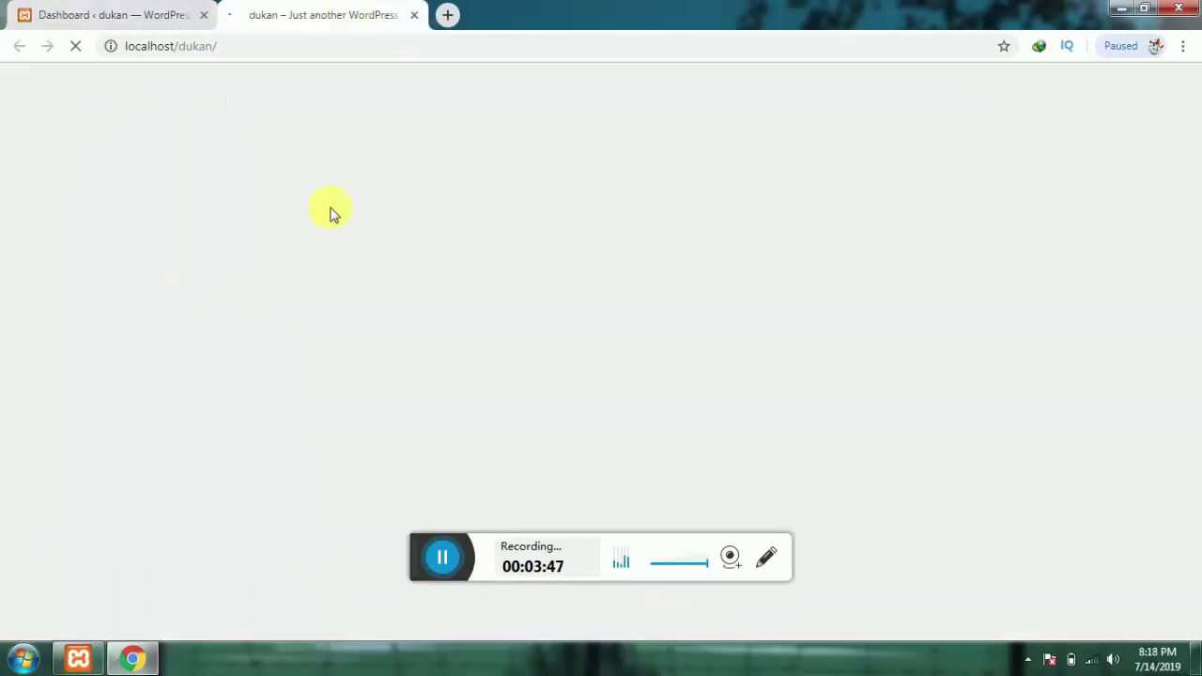
{"action": "scroll", "coordinate": [323, 297], "scroll_direction": "down", "scroll_amount": 10}
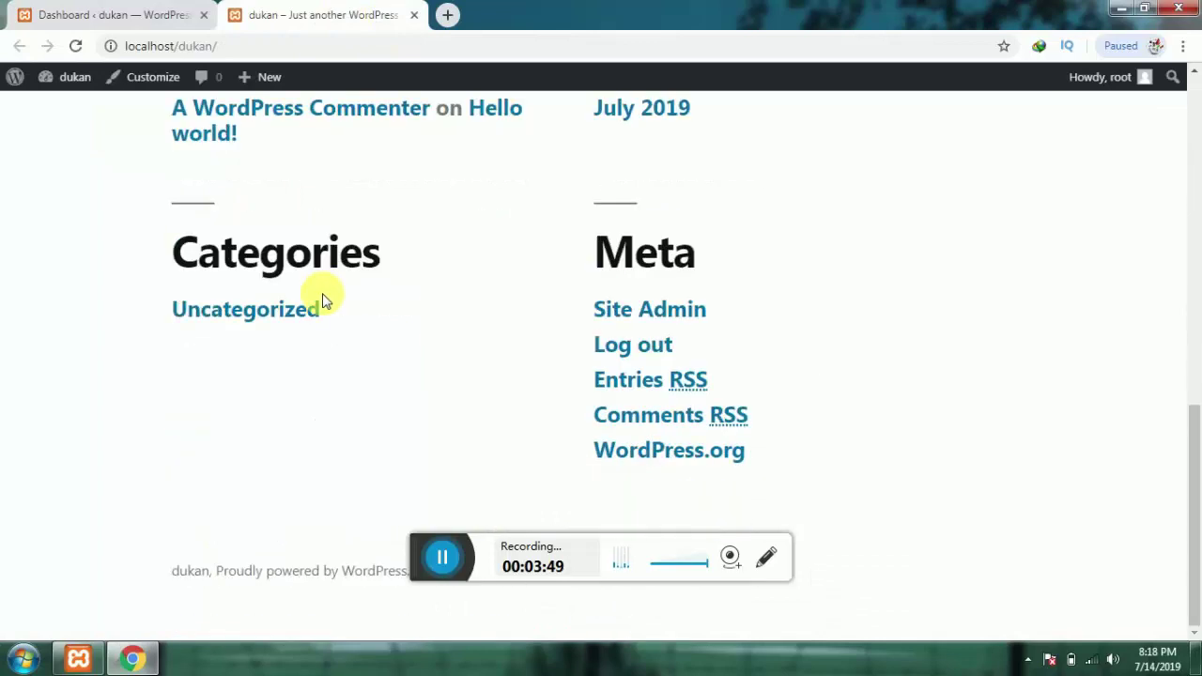
{"action": "scroll", "coordinate": [322, 296], "scroll_direction": "up", "scroll_amount": 9}
{"action": "scroll", "coordinate": [322, 287], "scroll_direction": "down", "scroll_amount": 5}
{"action": "scroll", "coordinate": [322, 279], "scroll_direction": "up", "scroll_amount": 5}
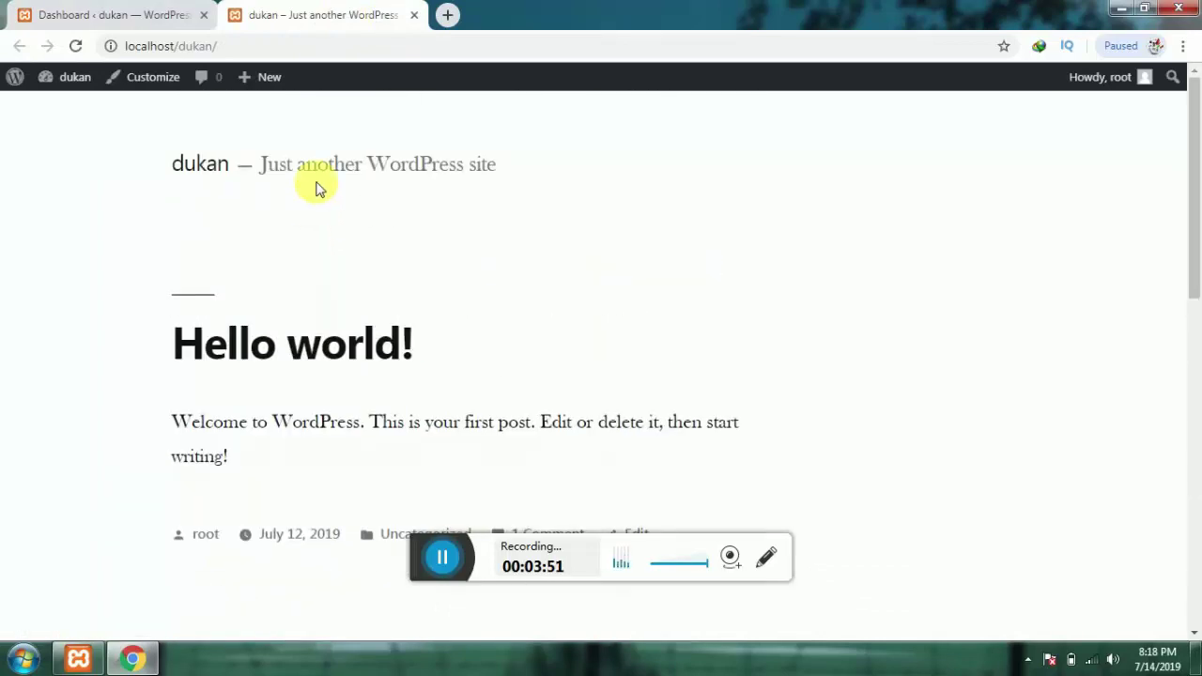
- Return to the admin dashboard, look over its boxes, and open the WordPress Updates page
{"action": "left_click", "coordinate": [62, 18]}
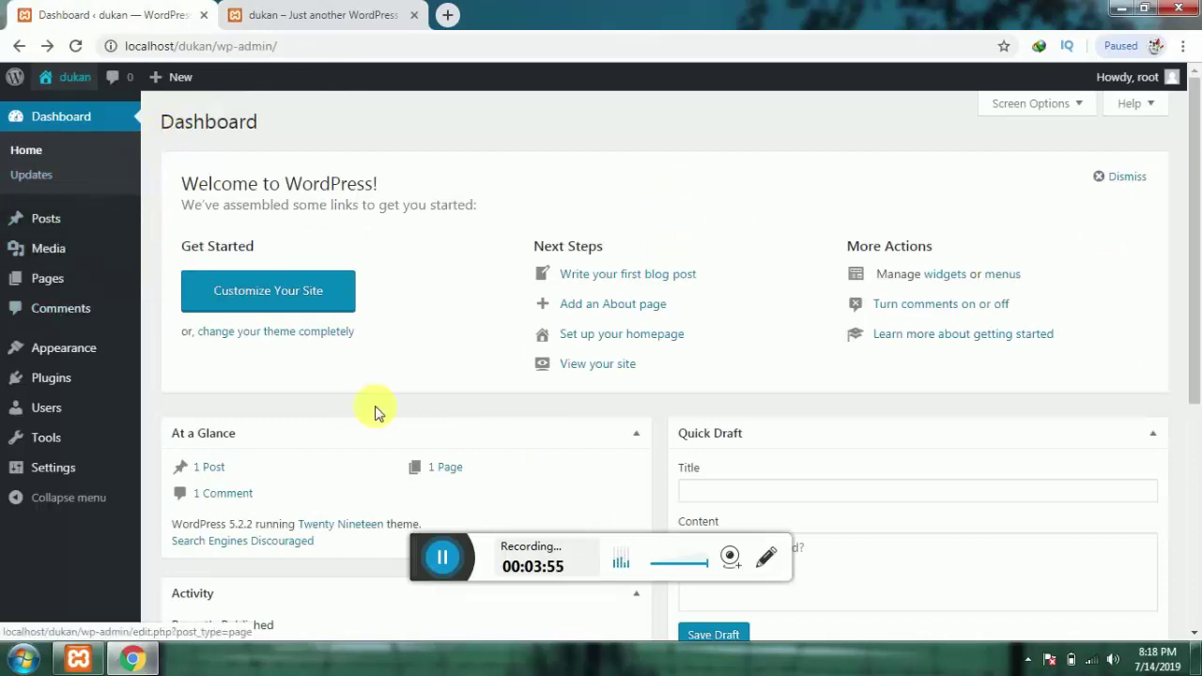
{"action": "scroll", "coordinate": [398, 404], "scroll_direction": "down", "scroll_amount": 5}
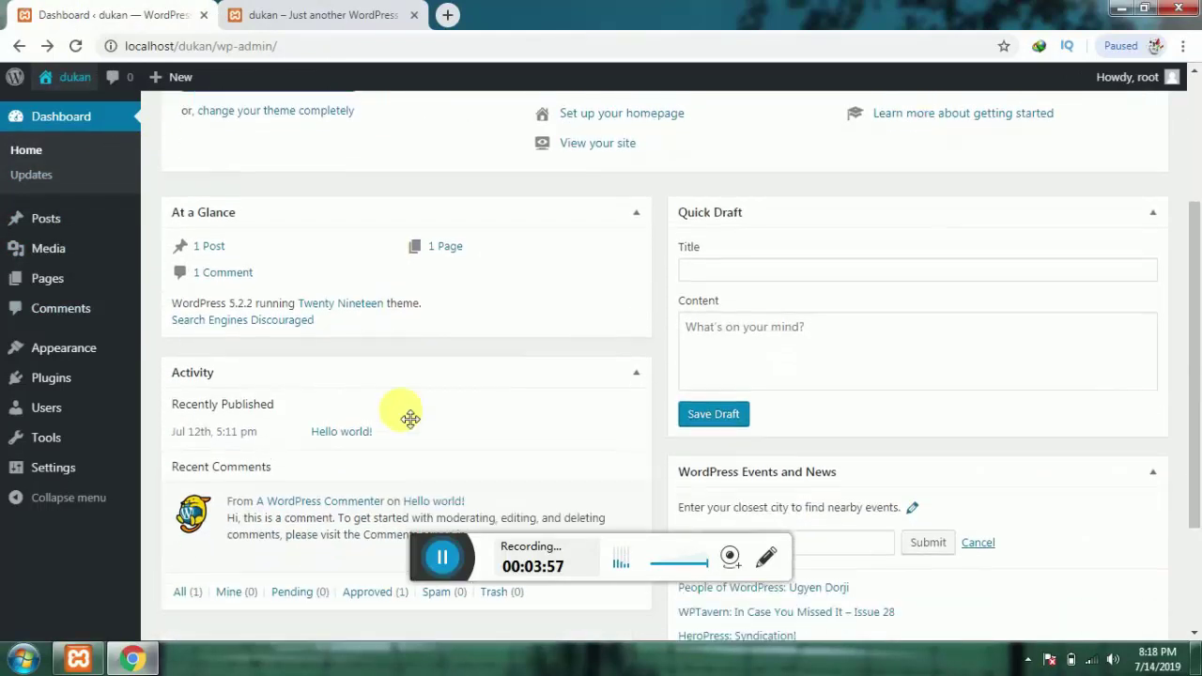
{"action": "scroll", "coordinate": [405, 416], "scroll_direction": "up", "scroll_amount": 4}
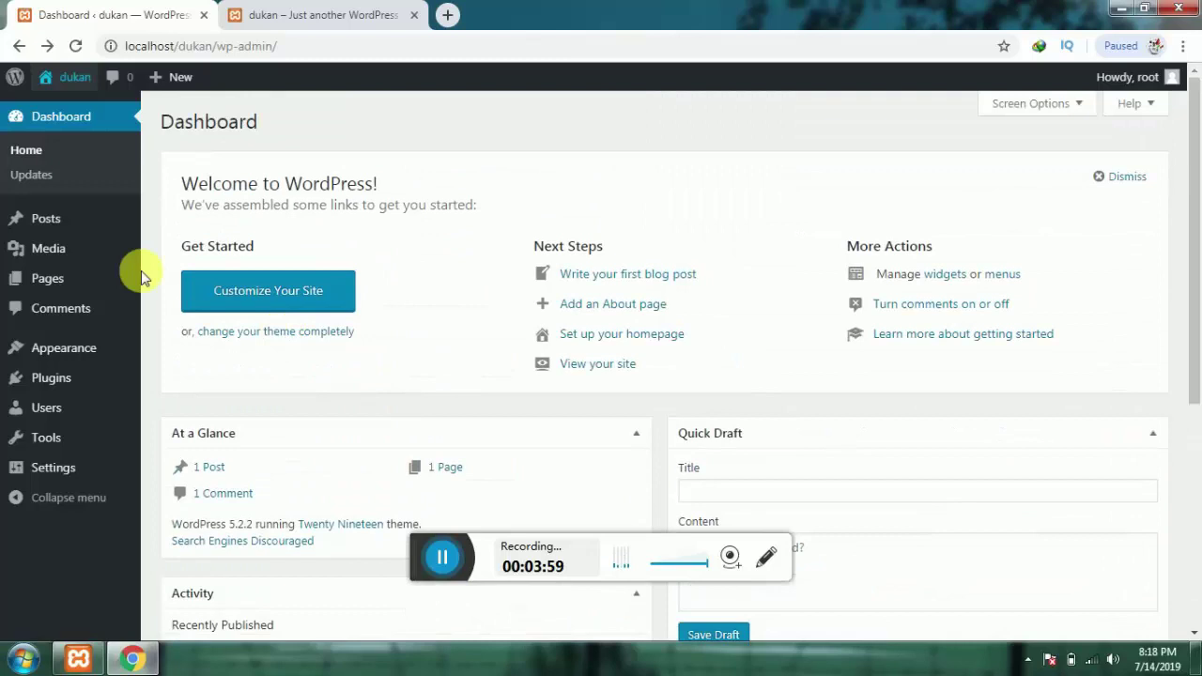
{"action": "left_click", "coordinate": [35, 152]}
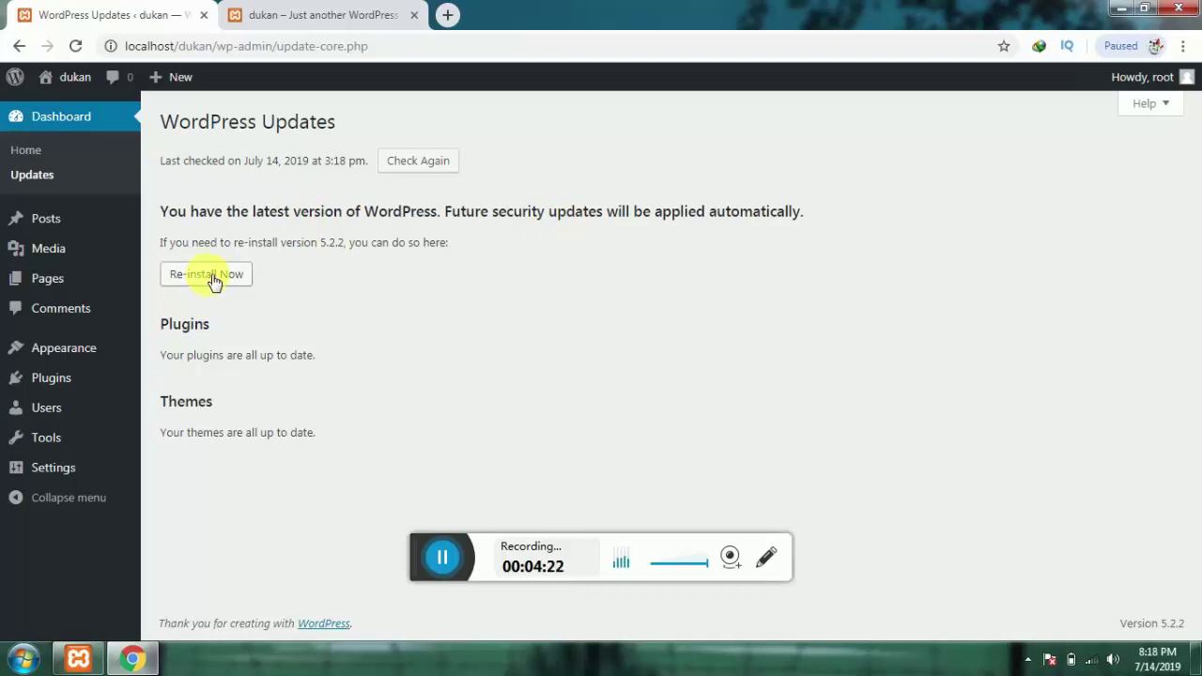
- Open the posts list, start a new post, and dismiss the block editor's welcome tip
{"action": "left_click", "coordinate": [42, 226]}
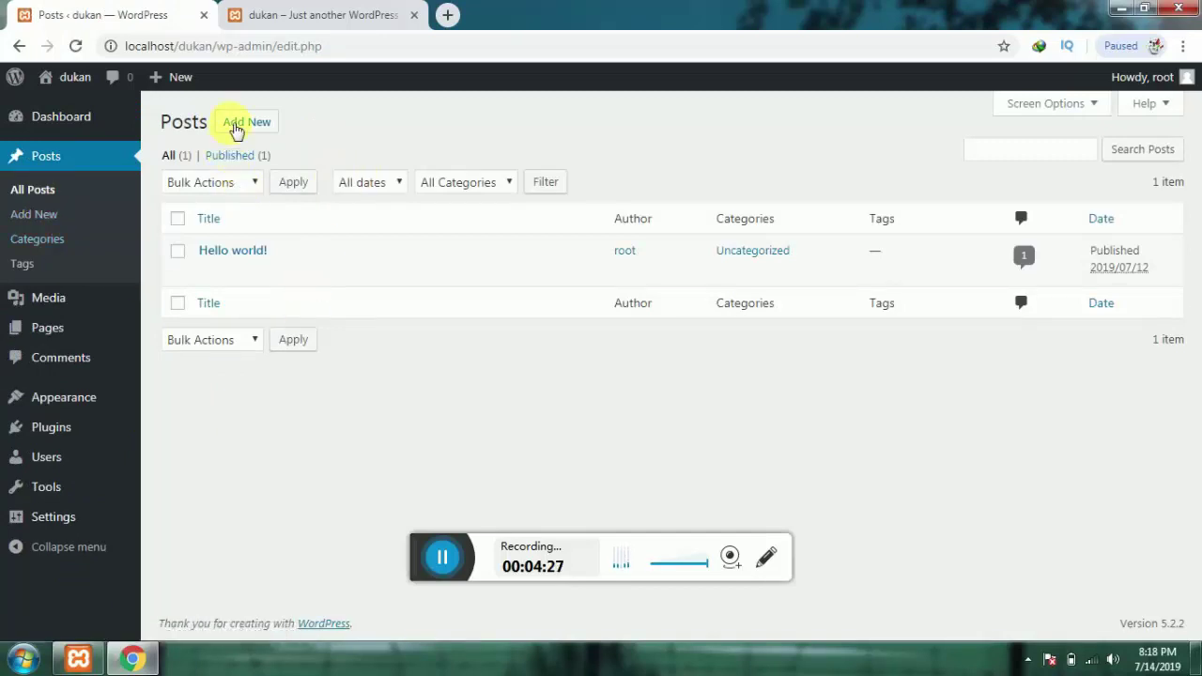
{"action": "left_click", "coordinate": [240, 124]}
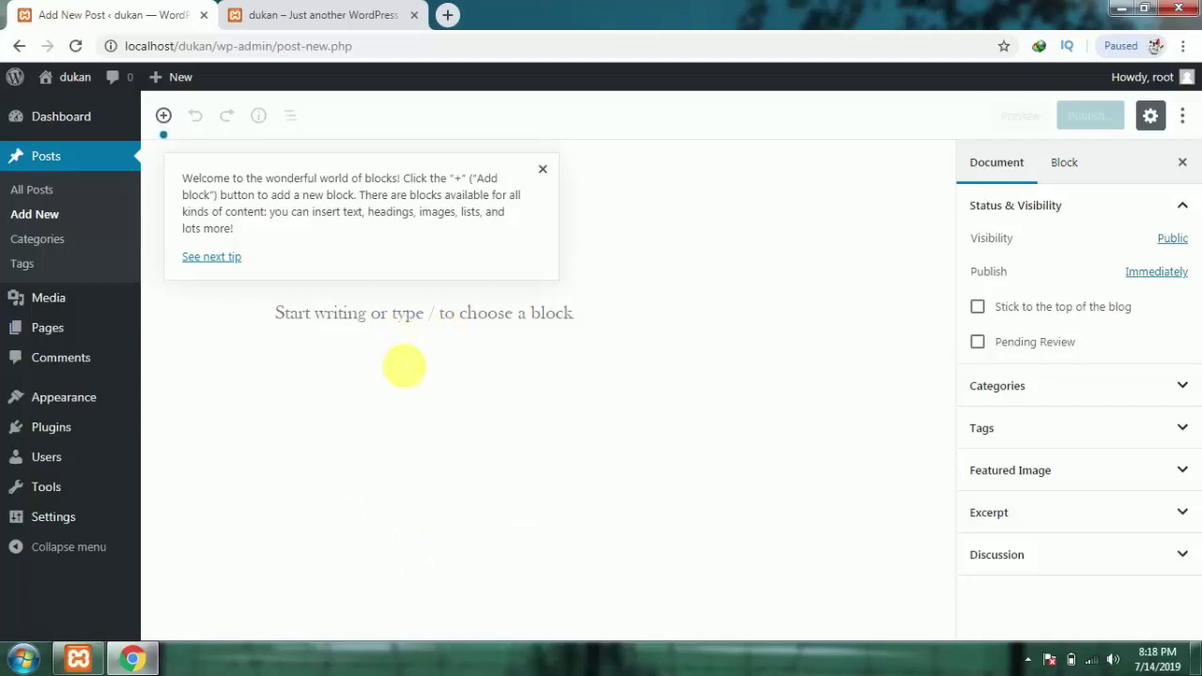
{"action": "left_click", "coordinate": [268, 324]}
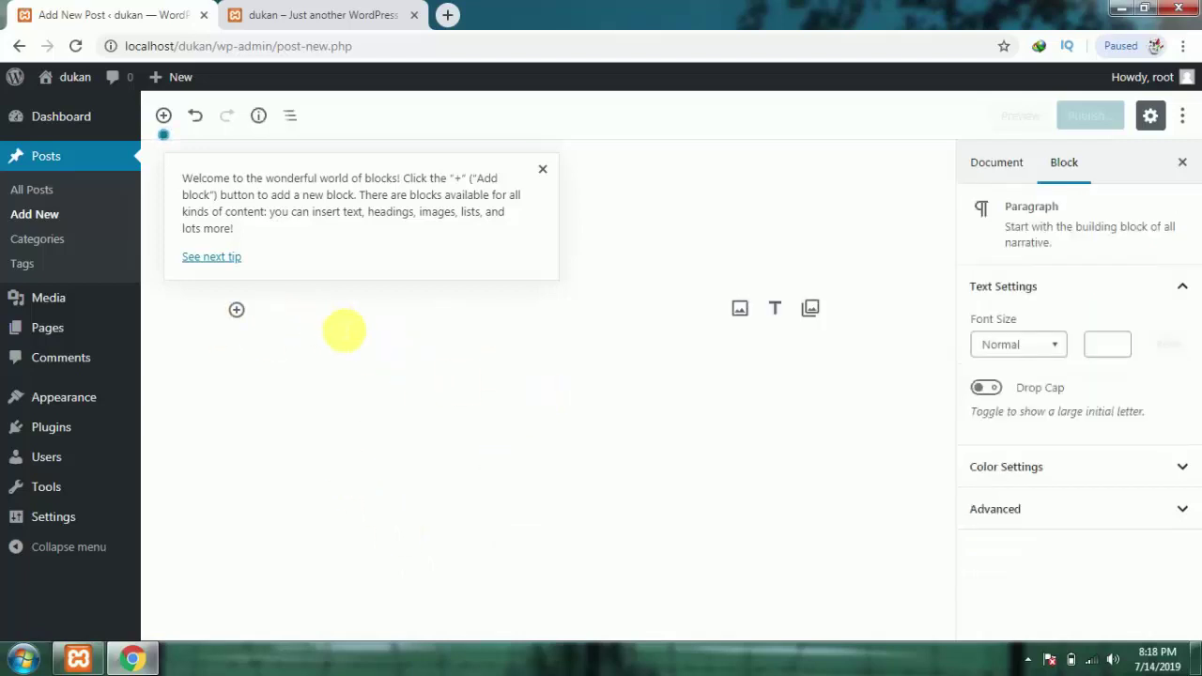
{"action": "left_click", "coordinate": [542, 169]}
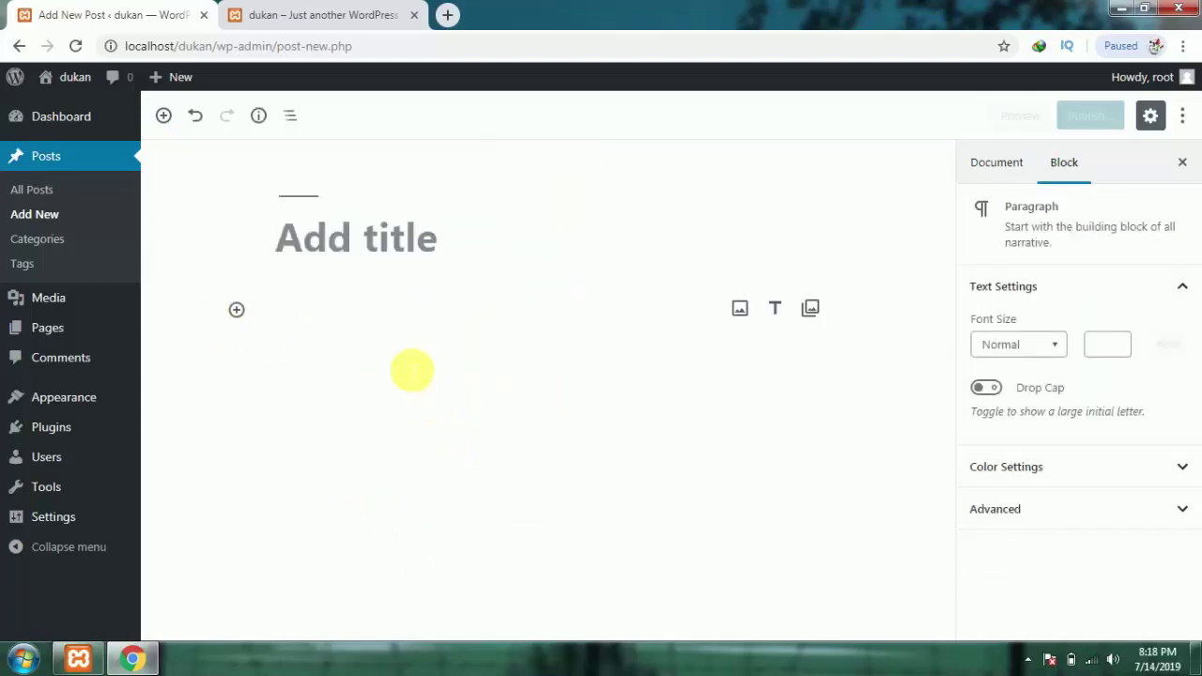
- Leave the empty new post and go back to the list of all posts
{"action": "left_click", "coordinate": [19, 46]}
{"action": "left_click", "coordinate": [28, 193]}
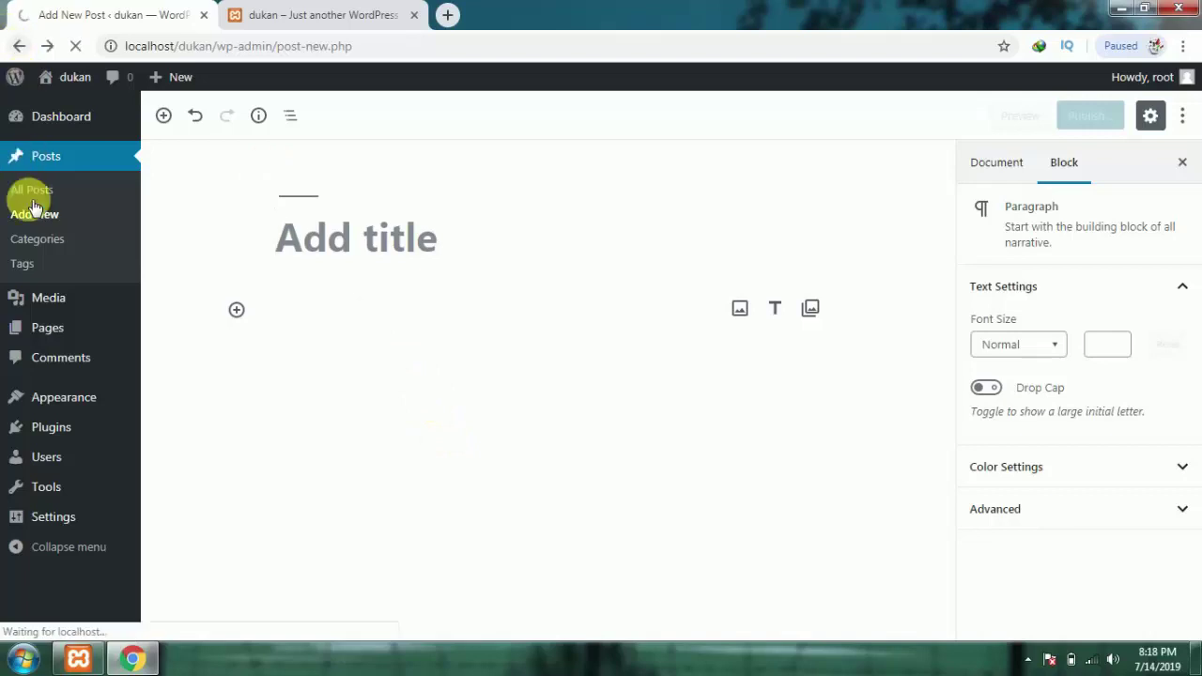
{"action": "left_click", "coordinate": [690, 146]}
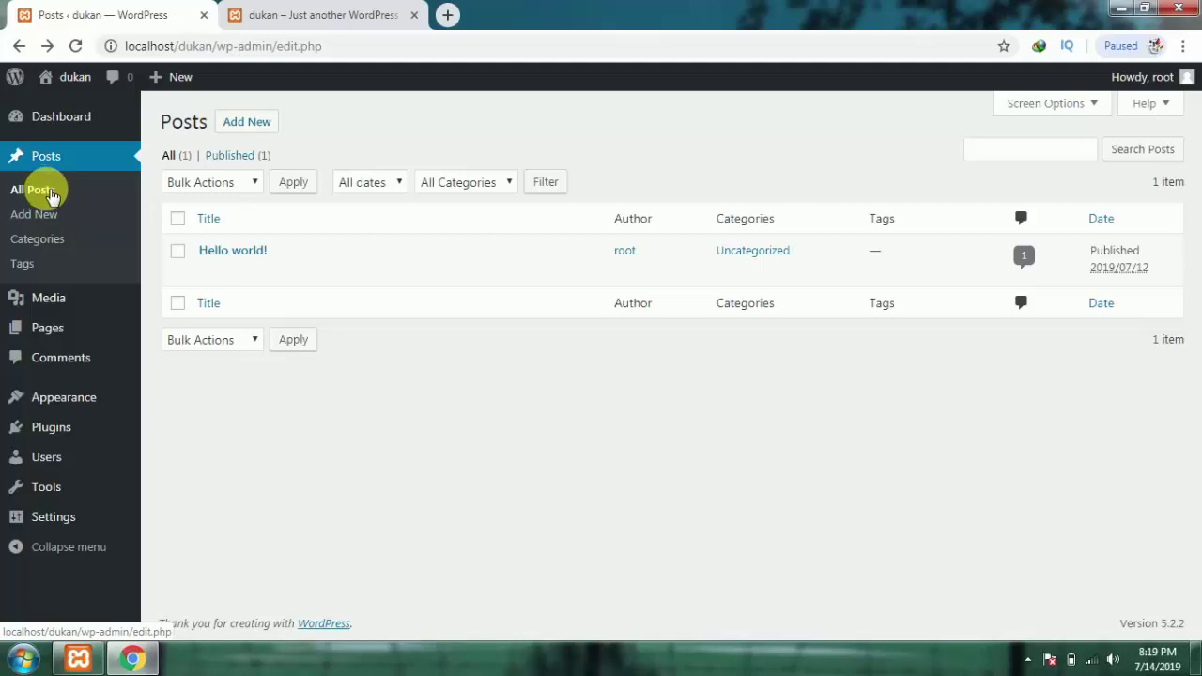
{"action": "left_click", "coordinate": [42, 190]}
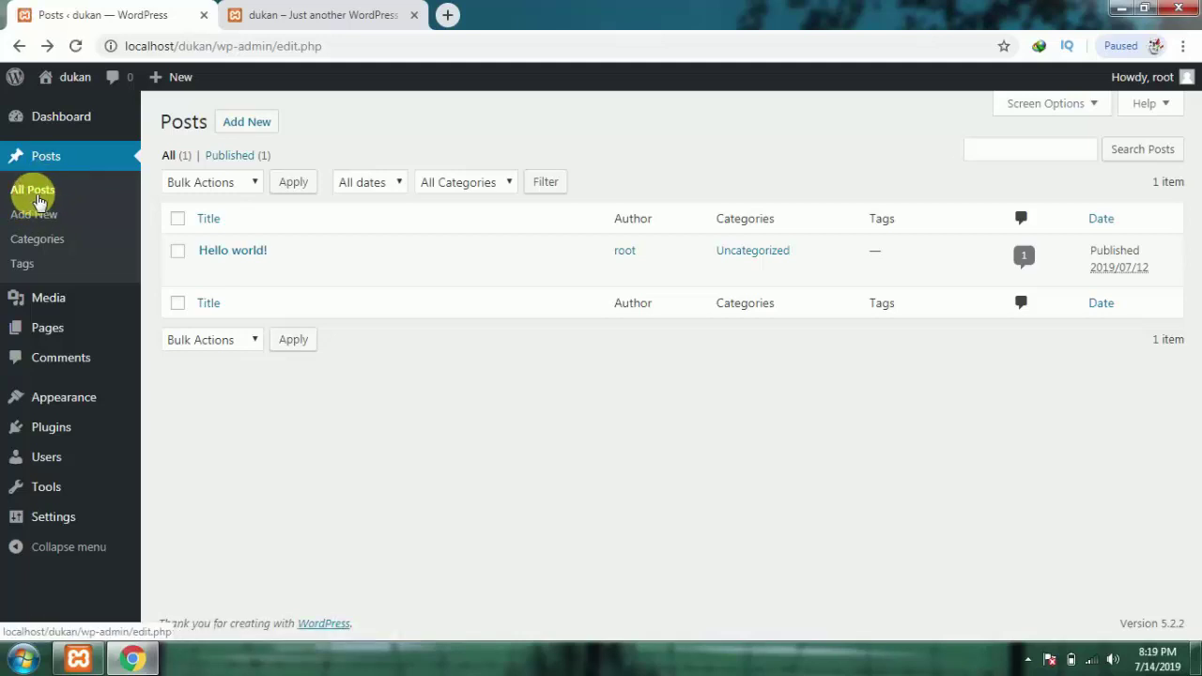
{"action": "left_click", "coordinate": [38, 194]}
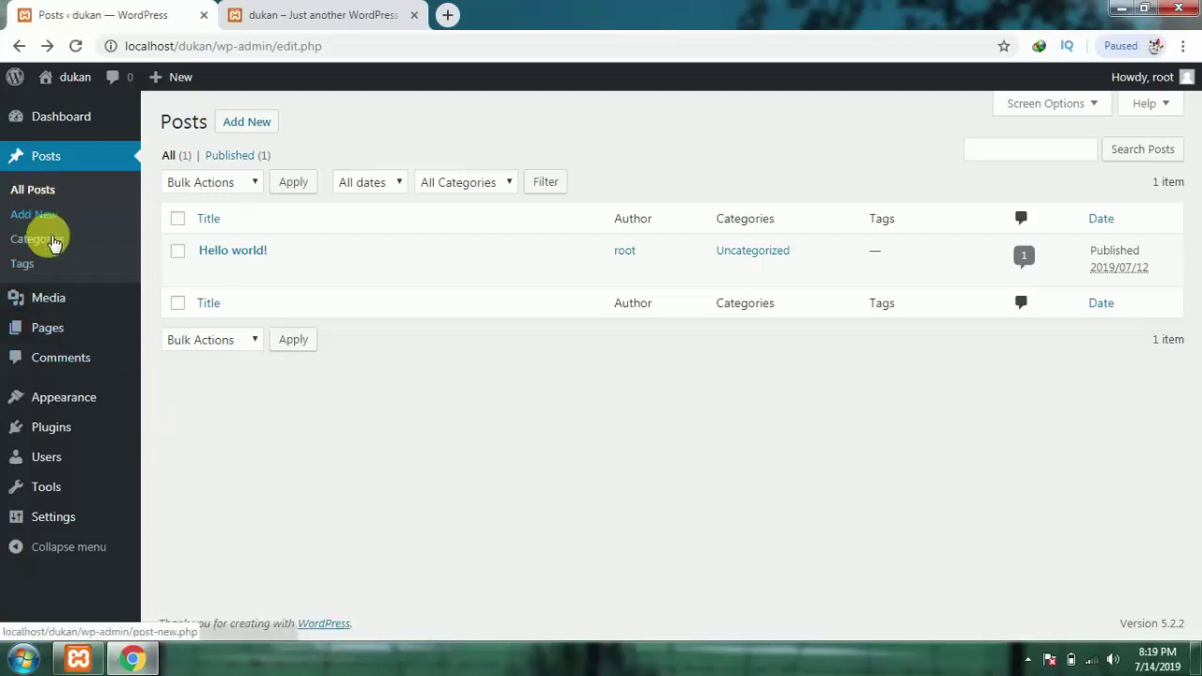
- Look over the post Categories page with its form for adding a category, and open the Tags page
{"action": "left_click", "coordinate": [48, 249]}
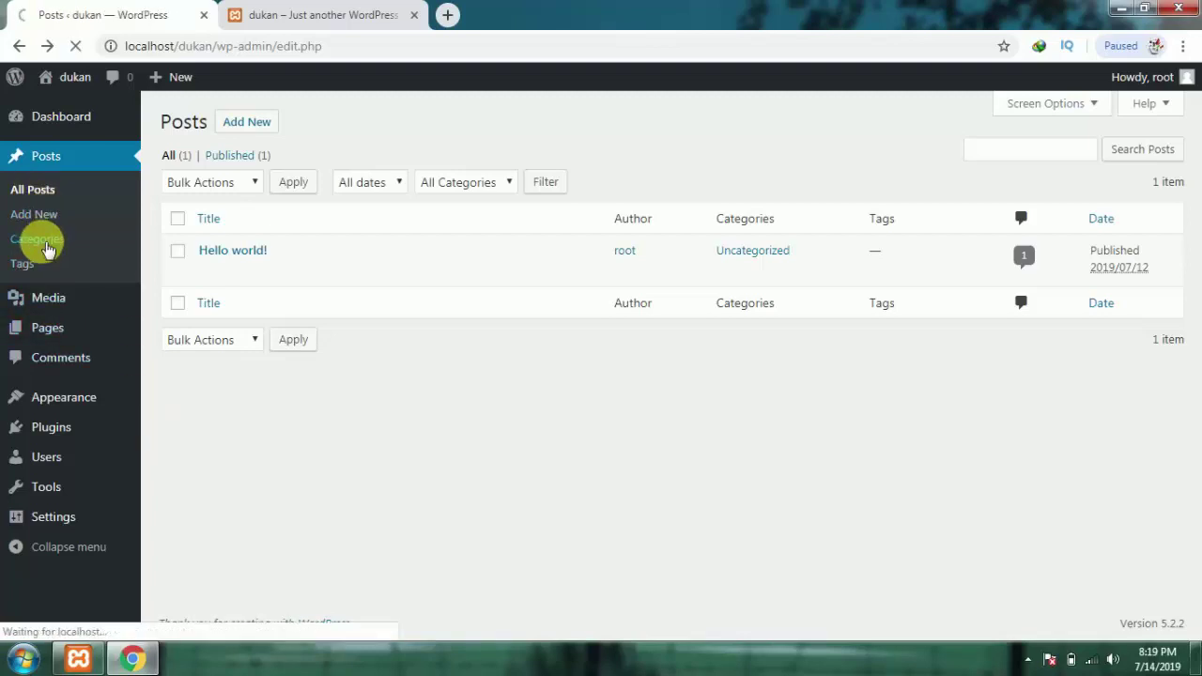
{"action": "scroll", "coordinate": [324, 345], "scroll_direction": "down", "scroll_amount": 1}
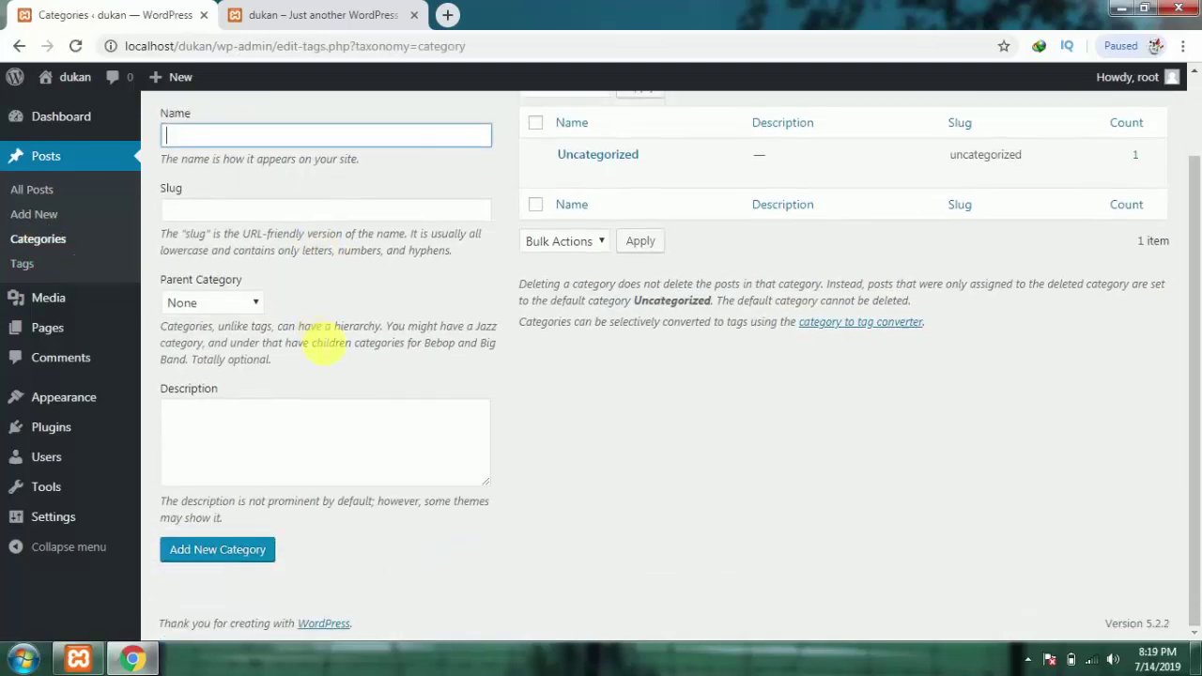
{"action": "scroll", "coordinate": [324, 345], "scroll_direction": "up", "scroll_amount": 1}
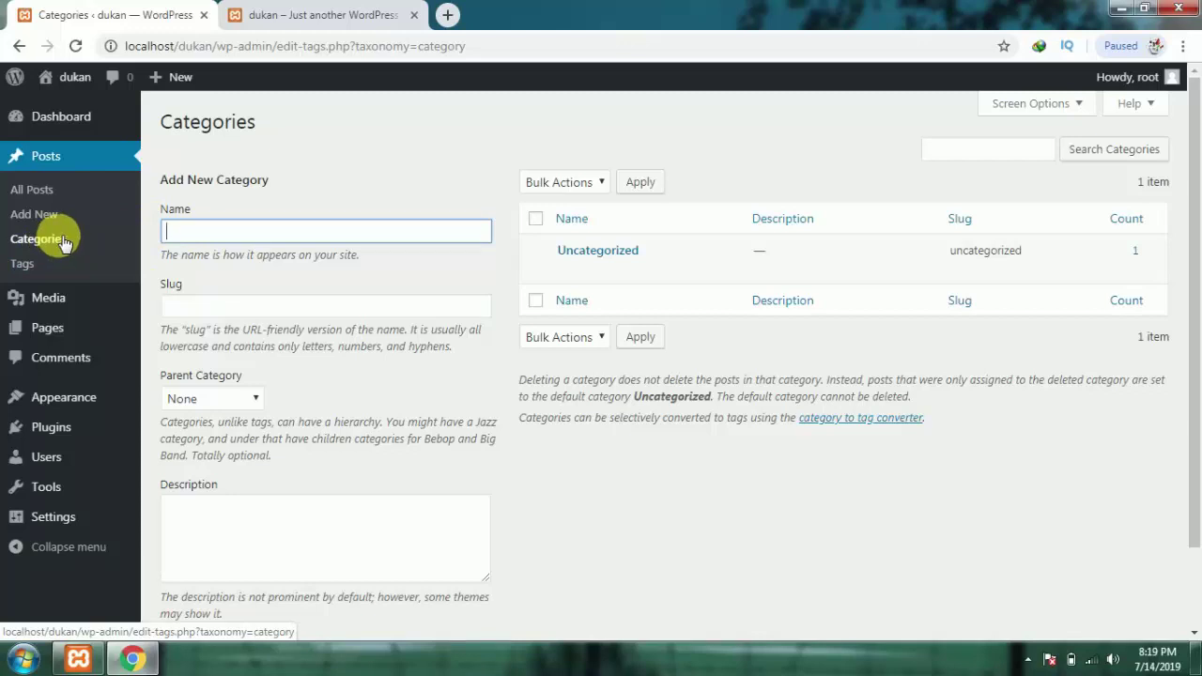
{"action": "left_click", "coordinate": [22, 266]}
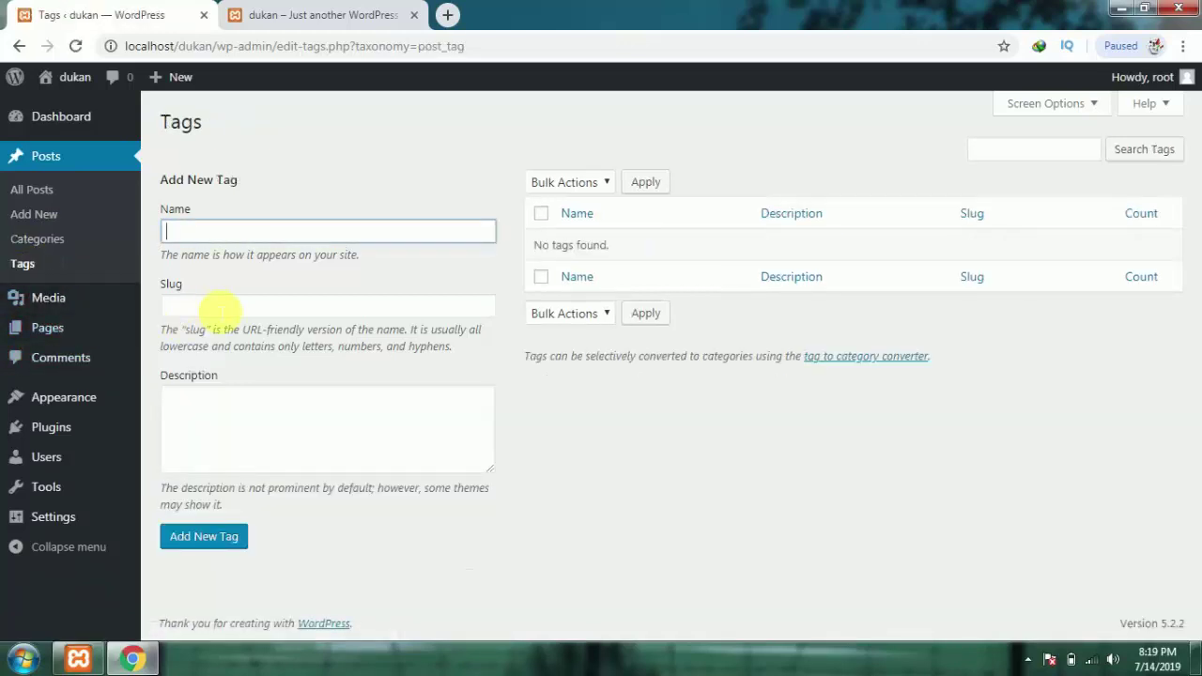
- View the Media Library and the Comments page
{"action": "left_click", "coordinate": [42, 303]}
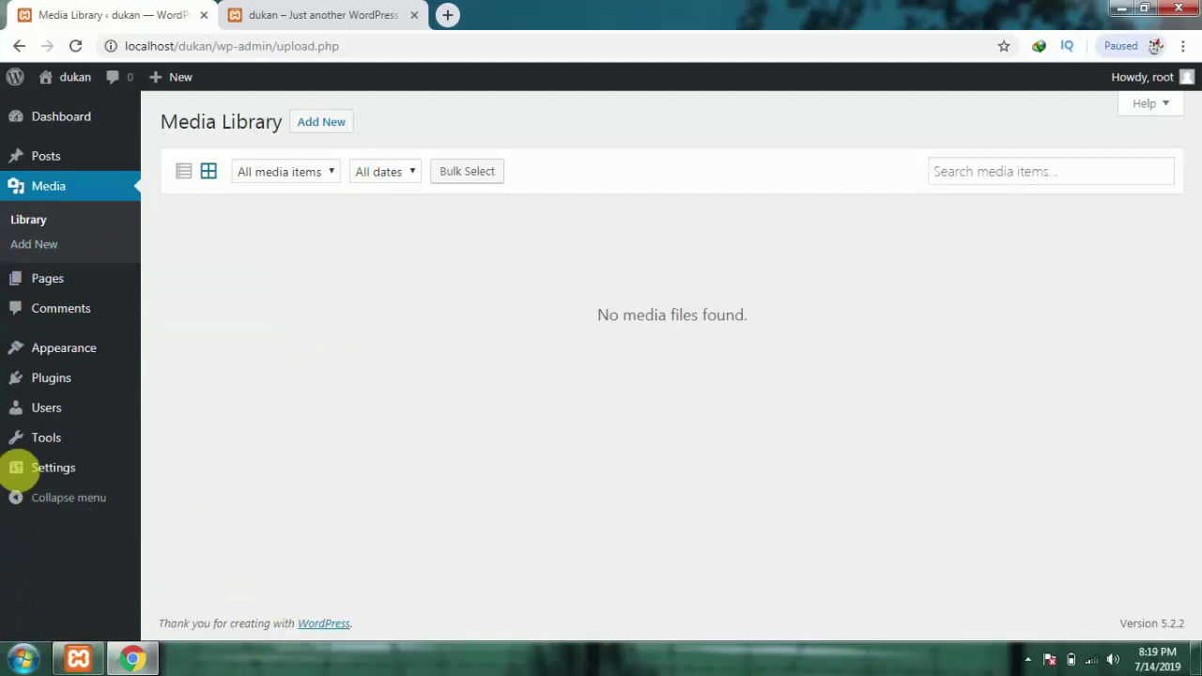
{"action": "left_click", "coordinate": [55, 318]}
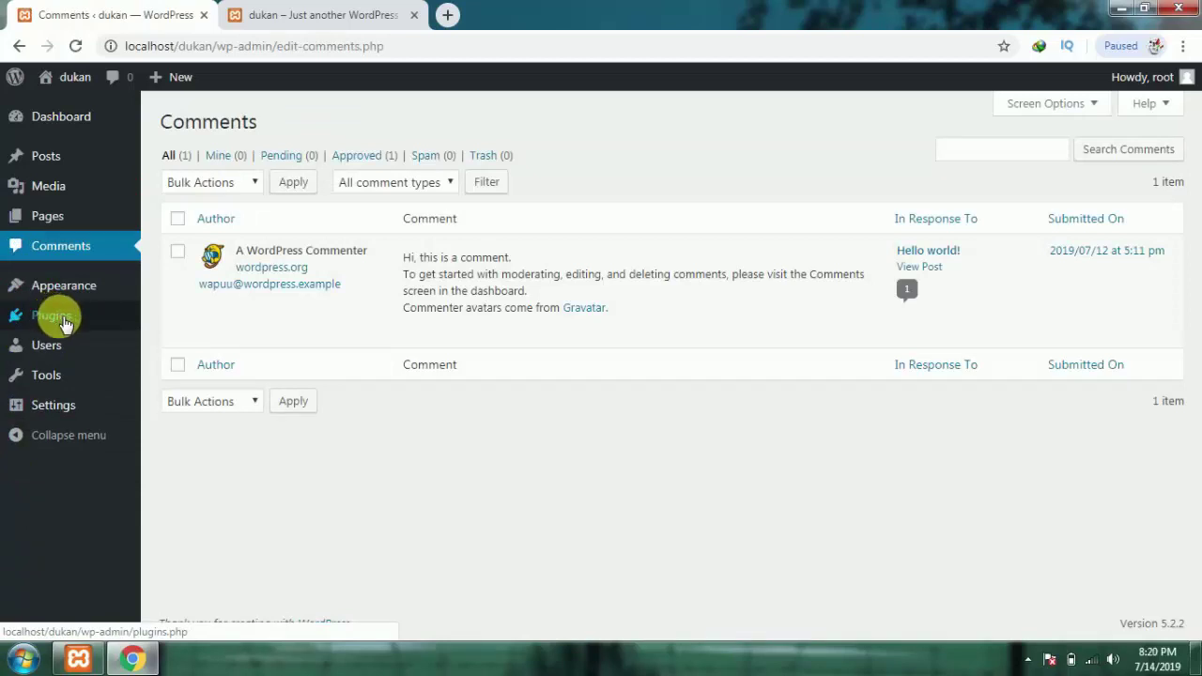
- Open the Add Themes page and search the theme directory for "best commerce"
{"action": "mouse_move", "coordinate": [78, 305]}
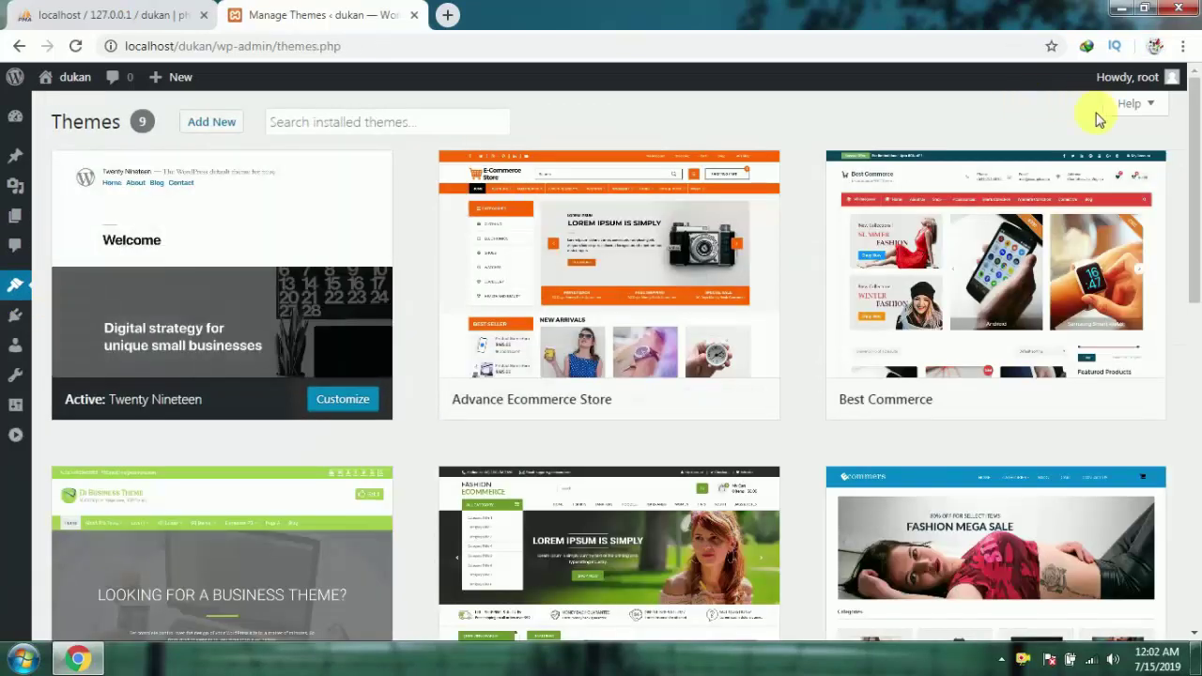
{"action": "left_click", "coordinate": [207, 129]}
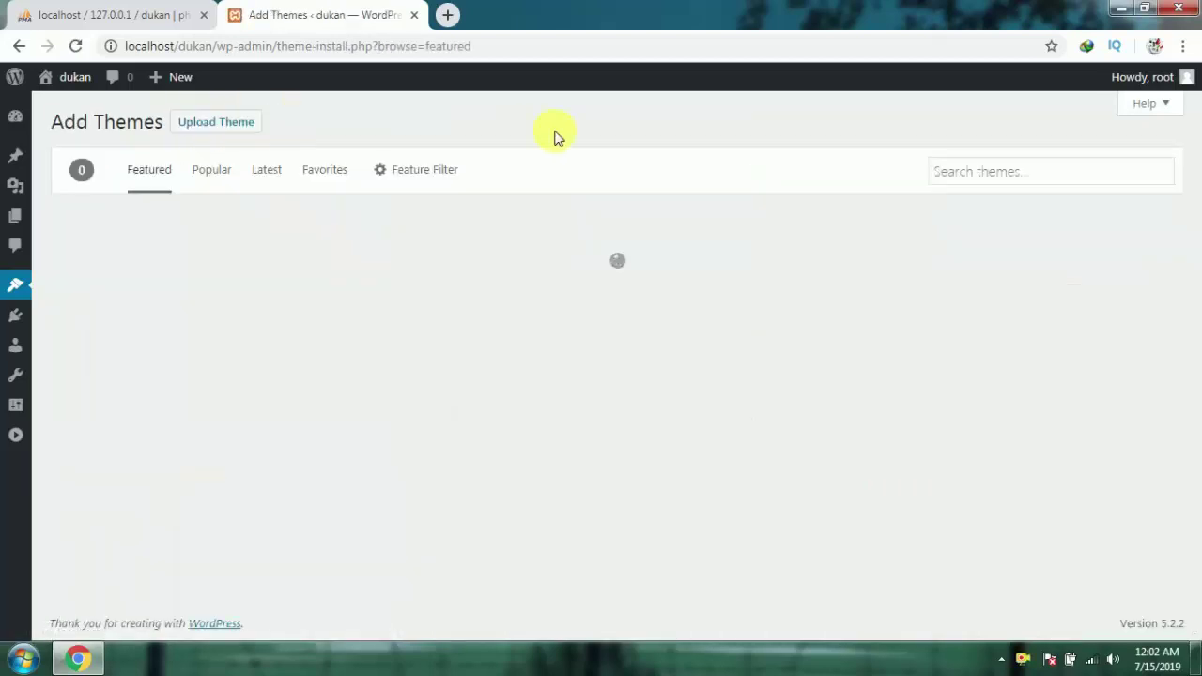
{"action": "left_click", "coordinate": [972, 171]}
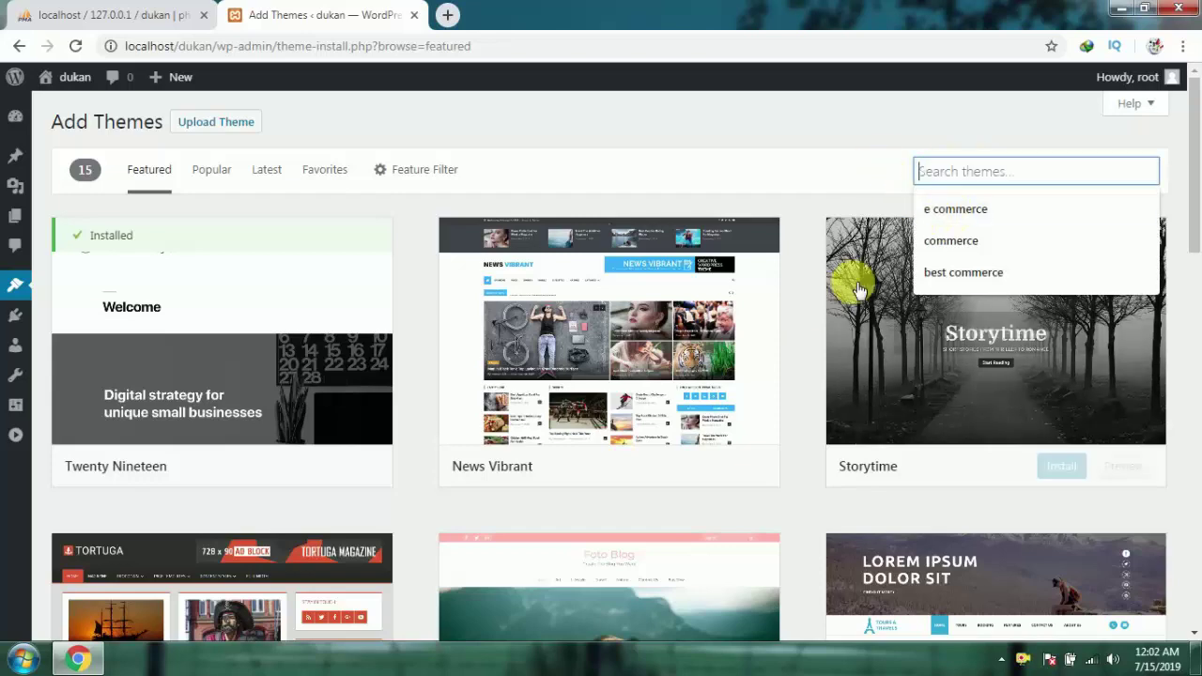
{"action": "left_click", "coordinate": [953, 274]}
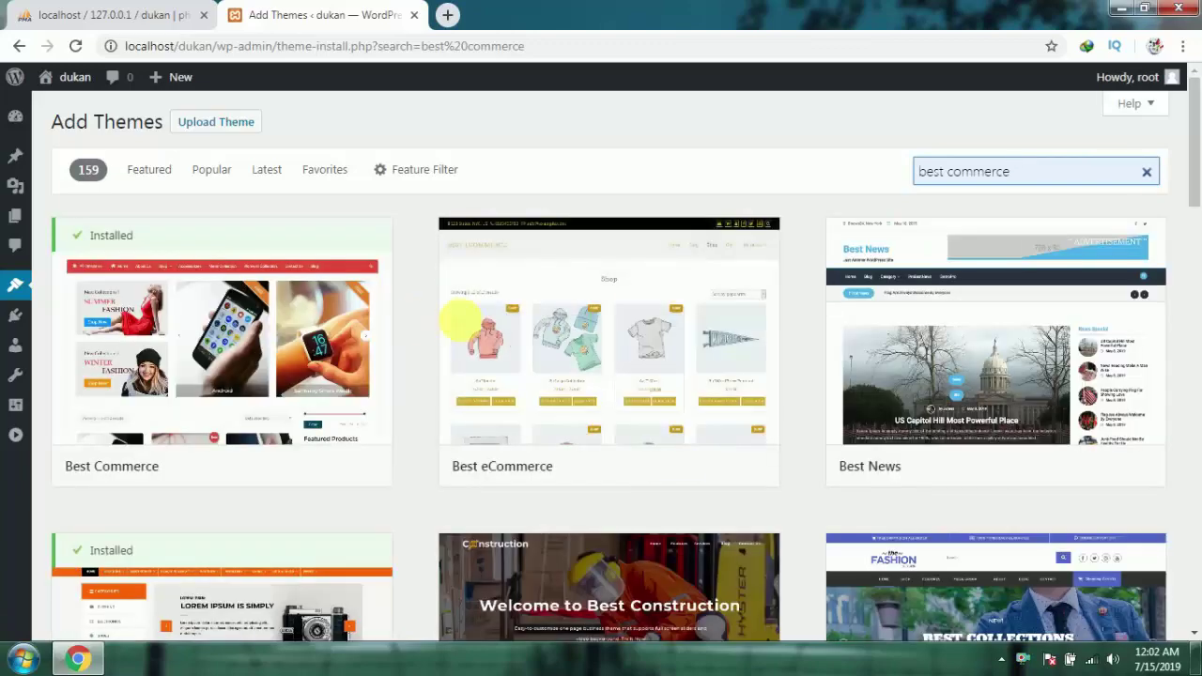
- Browse the themes matching "best commerce" and come back to the Best Commerce theme
{"action": "scroll", "coordinate": [717, 270], "scroll_direction": "down", "scroll_amount": 2}
{"action": "scroll", "coordinate": [713, 269], "scroll_direction": "up", "scroll_amount": 1}
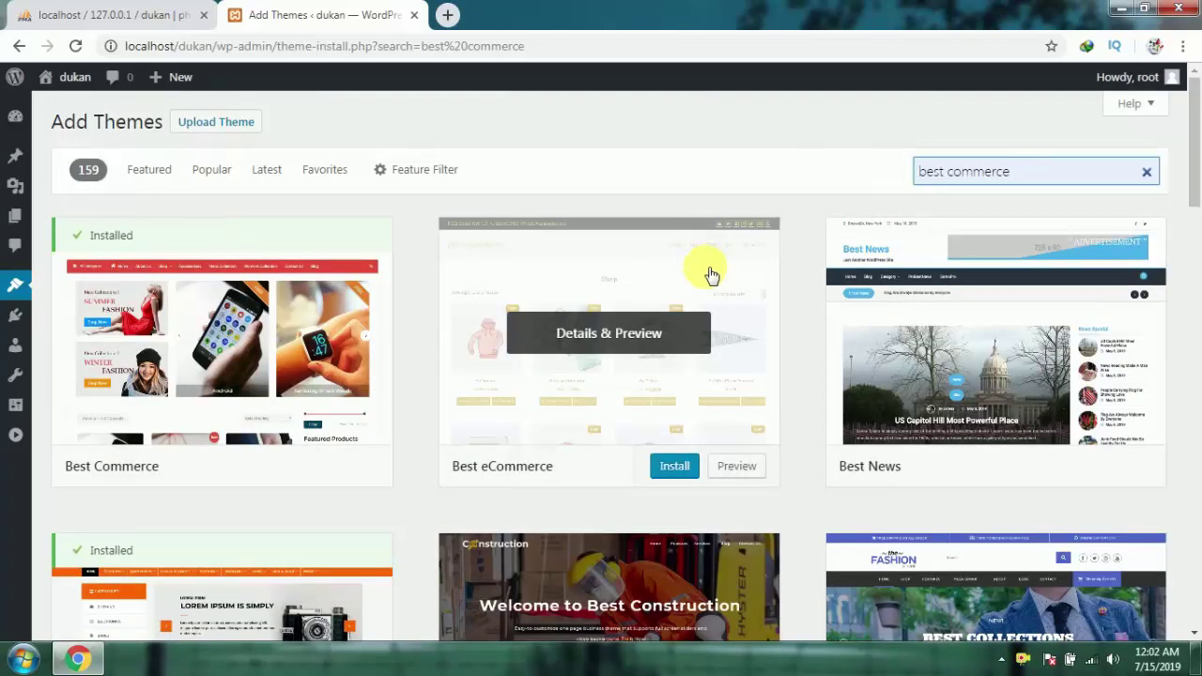
{"action": "scroll", "coordinate": [711, 269], "scroll_direction": "down", "scroll_amount": 6}
{"action": "scroll", "coordinate": [563, 287], "scroll_direction": "up", "scroll_amount": 3}
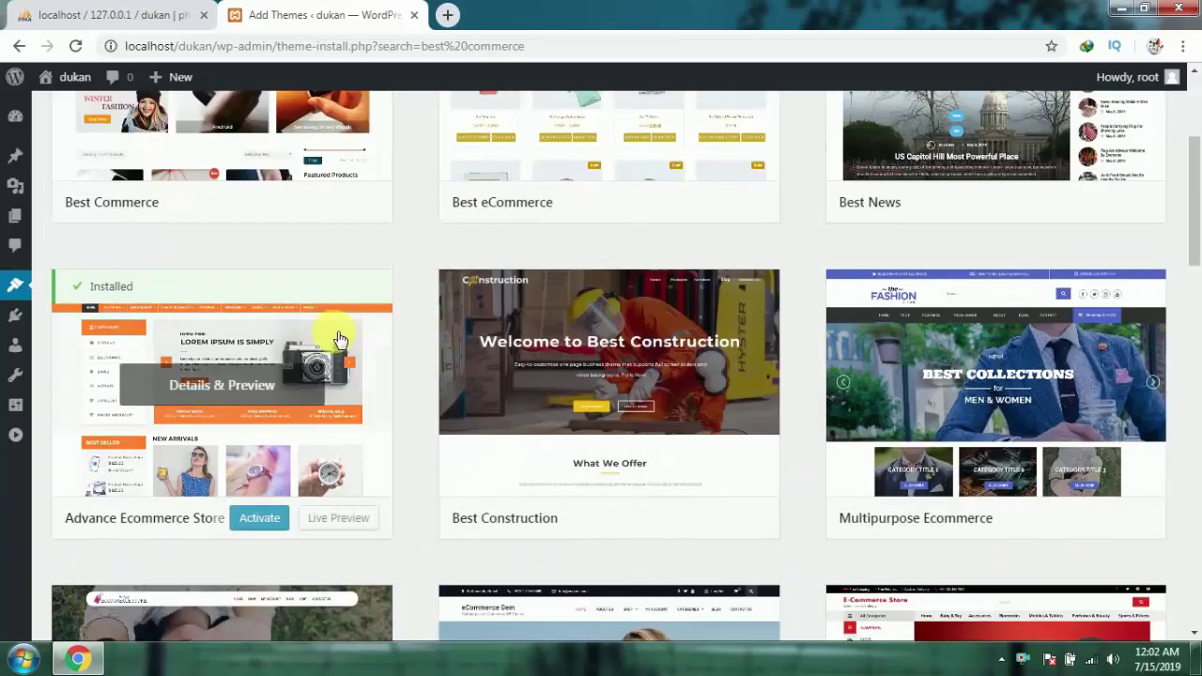
{"action": "scroll", "coordinate": [357, 301], "scroll_direction": "up", "scroll_amount": 3}
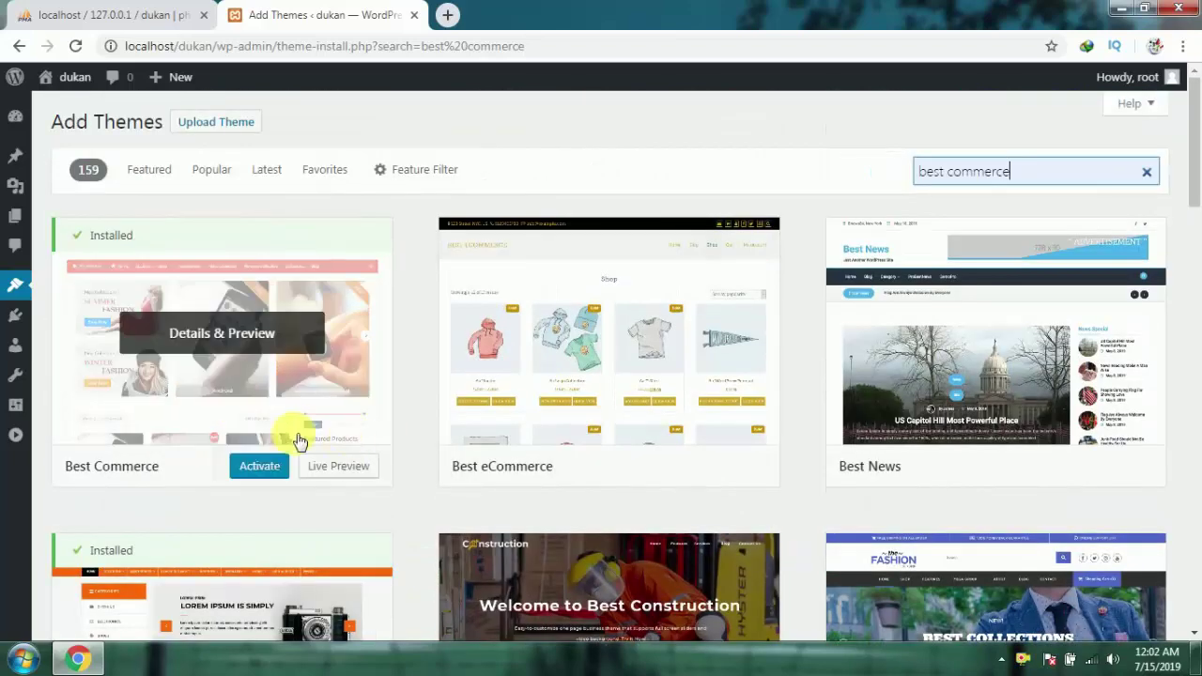
- Activate the Best Commerce theme and look over the other installed themes on the Themes page
{"action": "left_click", "coordinate": [276, 472]}
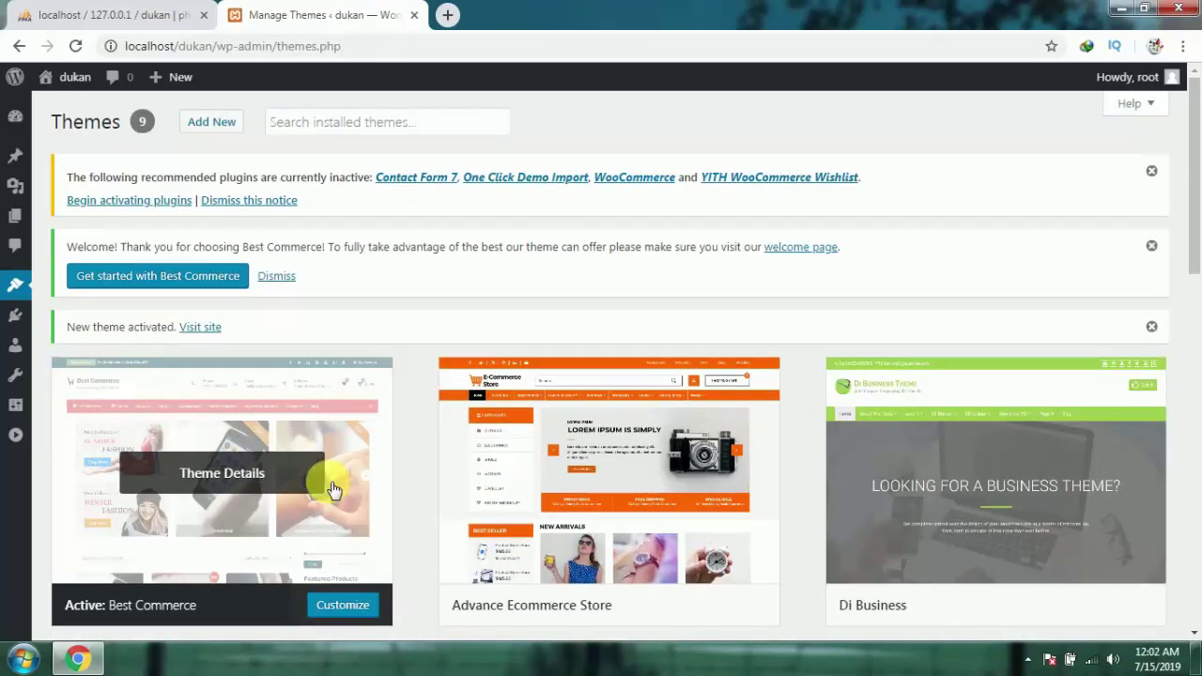
{"action": "scroll", "coordinate": [332, 483], "scroll_direction": "down", "scroll_amount": 3}
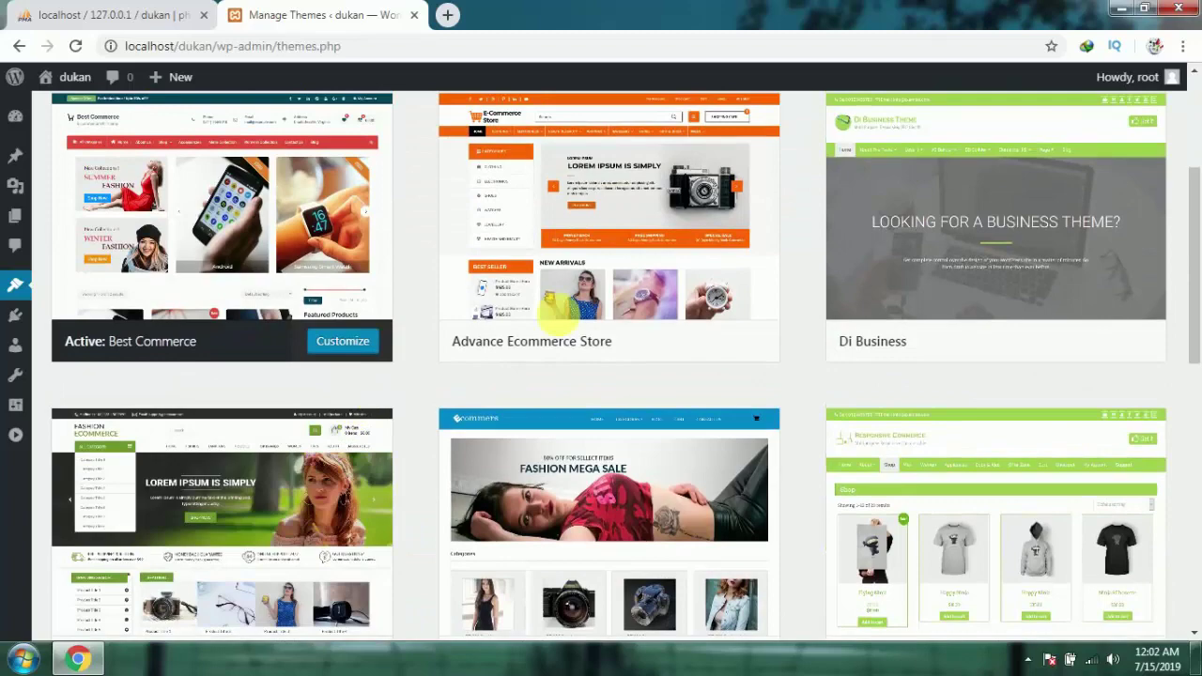
{"action": "mouse_move", "coordinate": [711, 301]}
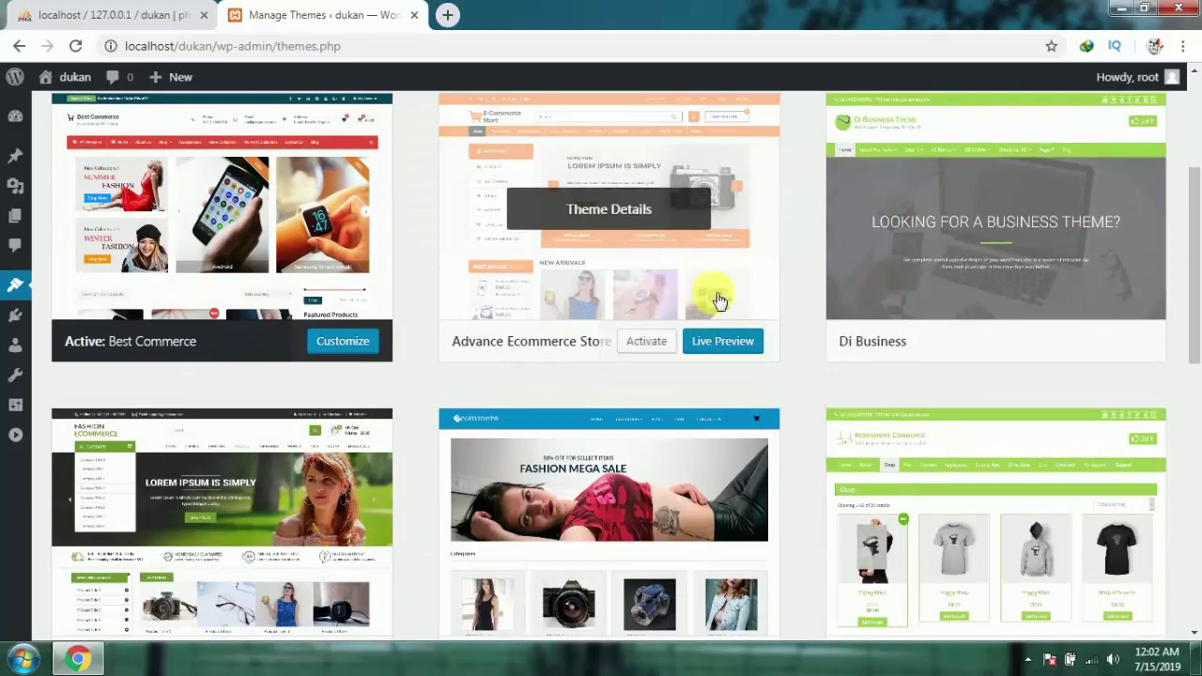
{"action": "scroll", "coordinate": [665, 347], "scroll_direction": "down", "scroll_amount": 1}
{"action": "scroll", "coordinate": [678, 356], "scroll_direction": "down", "scroll_amount": 3}
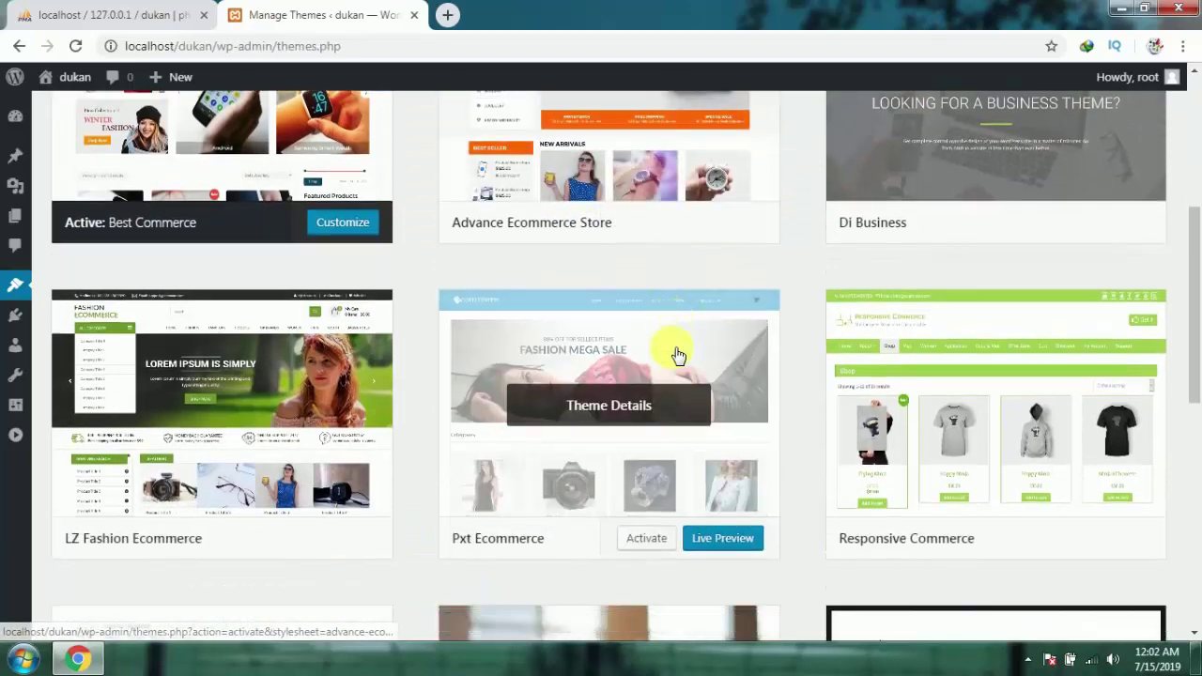
{"action": "scroll", "coordinate": [670, 335], "scroll_direction": "down", "scroll_amount": 1}
{"action": "scroll", "coordinate": [667, 333], "scroll_direction": "down", "scroll_amount": 2}
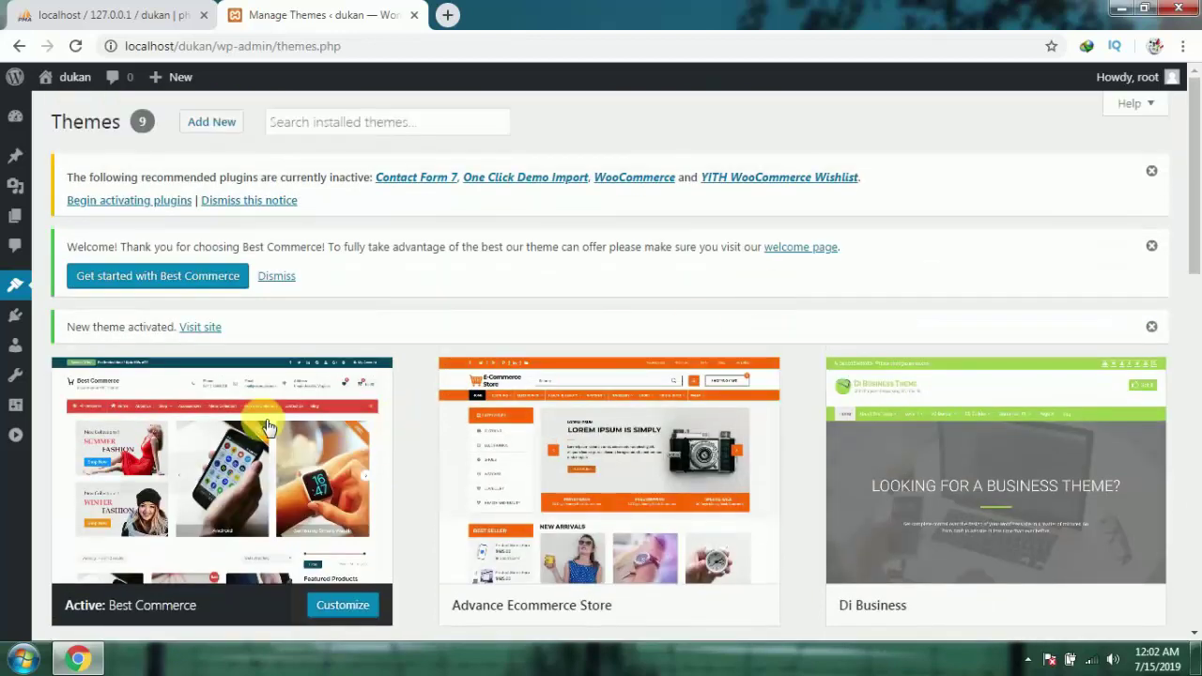
{"action": "mouse_move", "coordinate": [252, 477]}
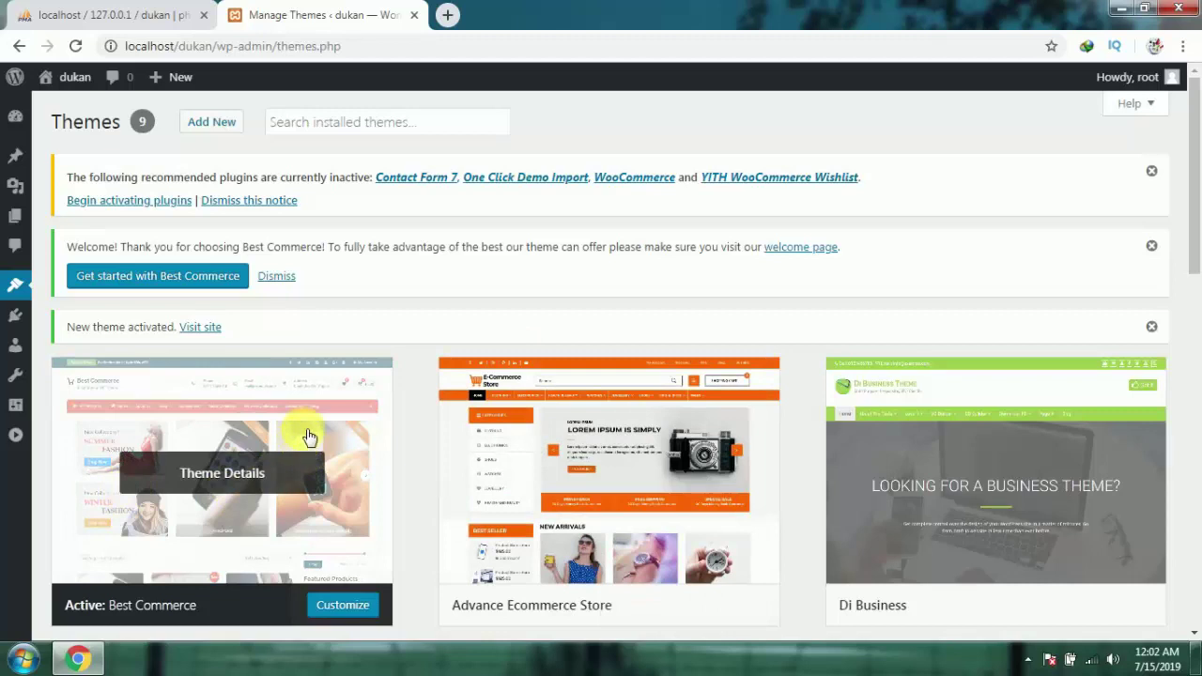
- Begin activating the theme's recommended plugins by selecting all four of them and choosing Activate as the bulk action
{"action": "left_click", "coordinate": [153, 206]}
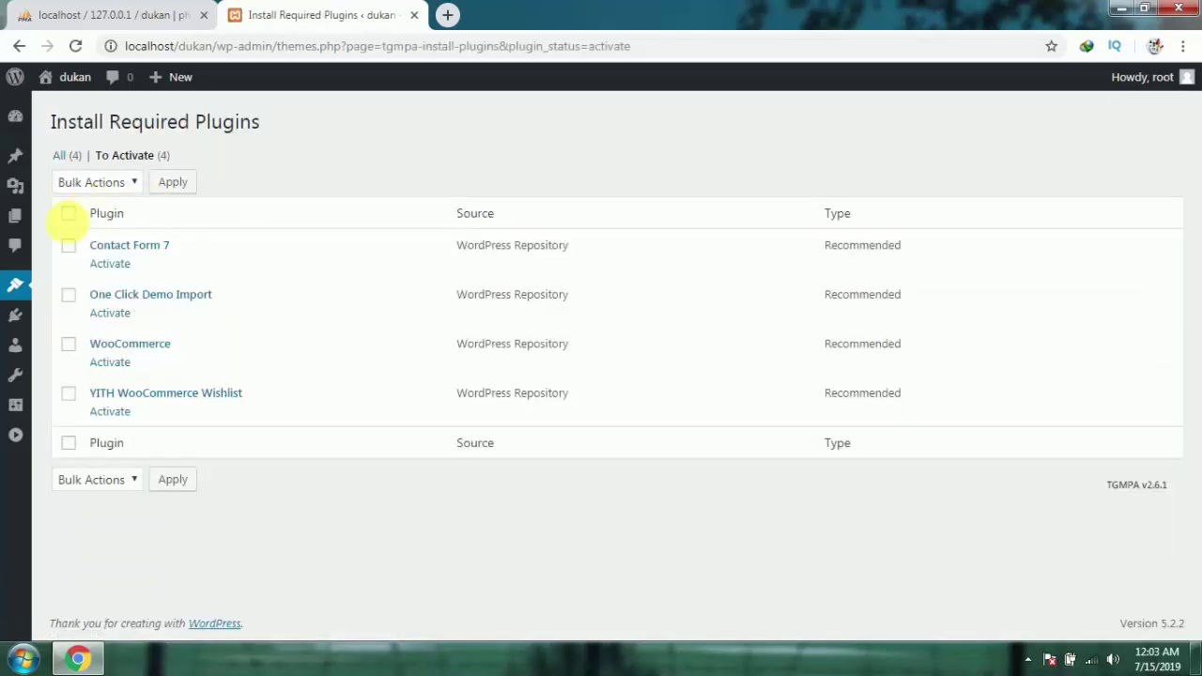
{"action": "left_click", "coordinate": [119, 184]}
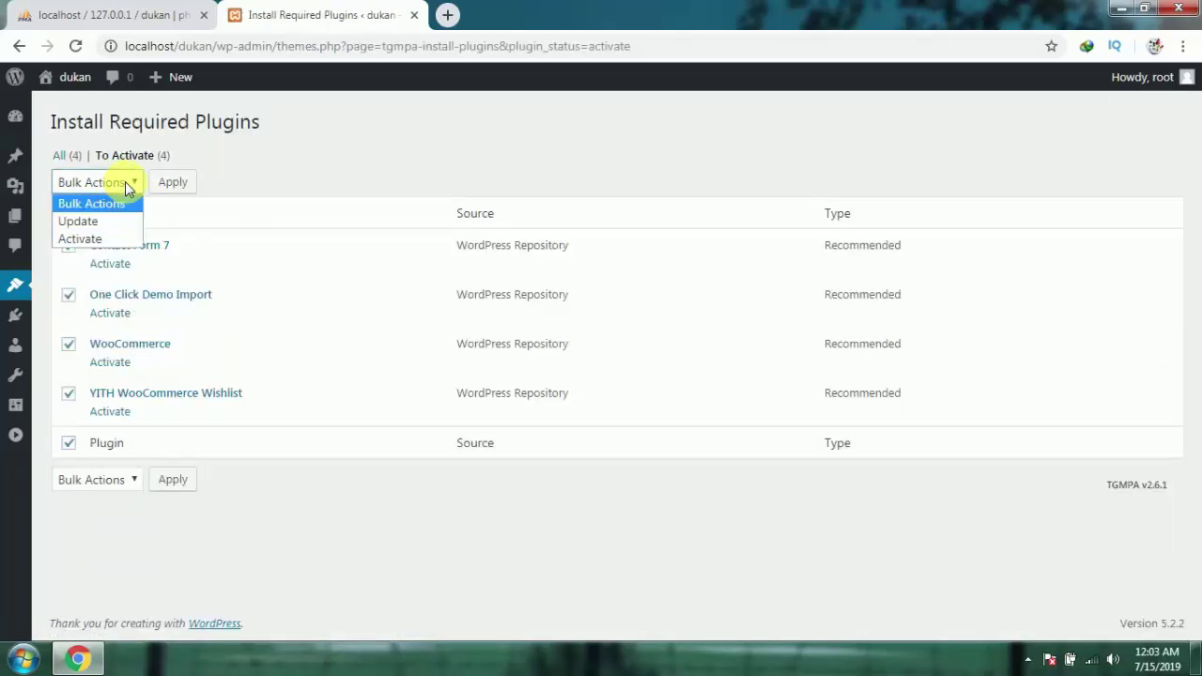
{"action": "left_click", "coordinate": [110, 241]}
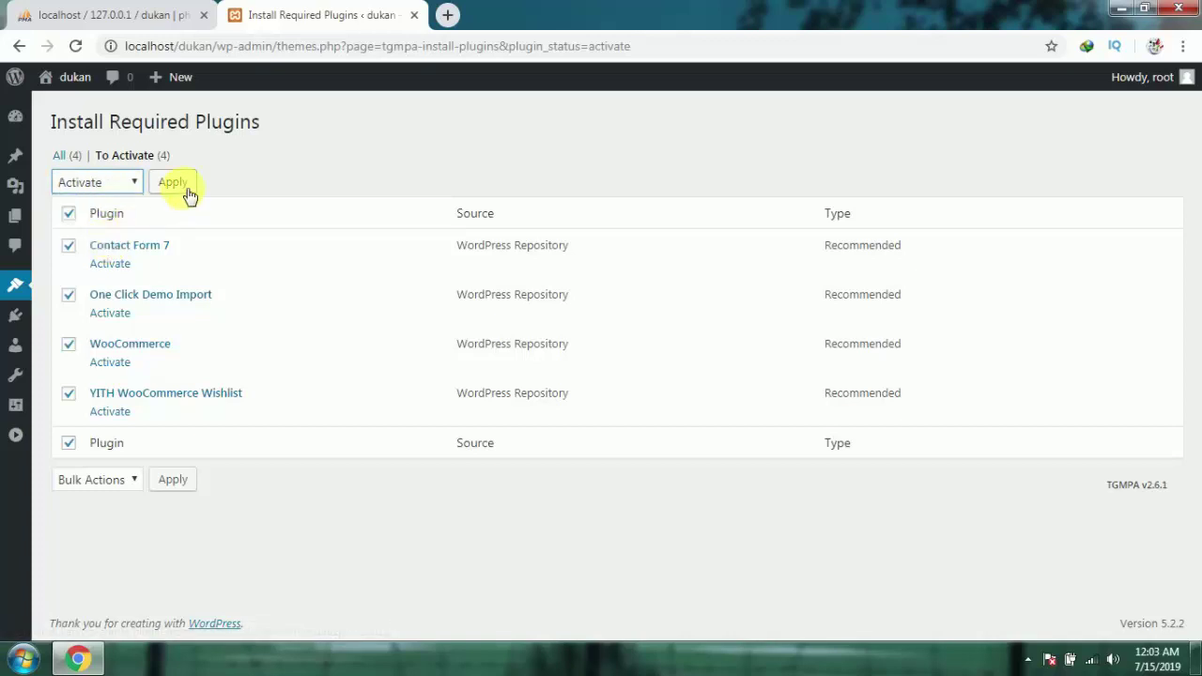